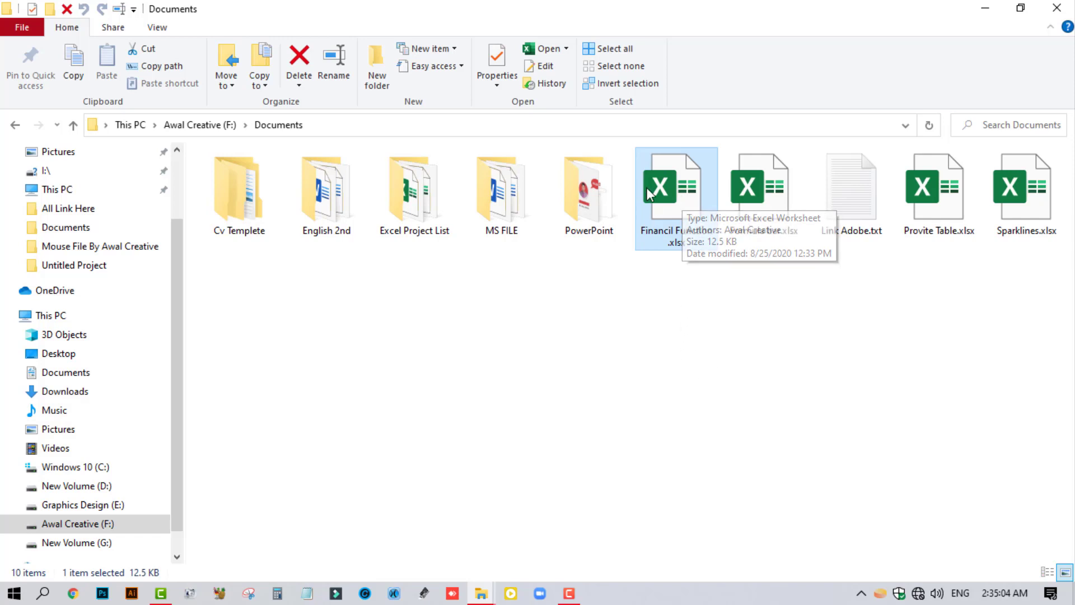
Open Link Adobe.txt from the Documents folder to view its contents, and close it again
{"action": "left_click", "coordinate": [855, 189]}
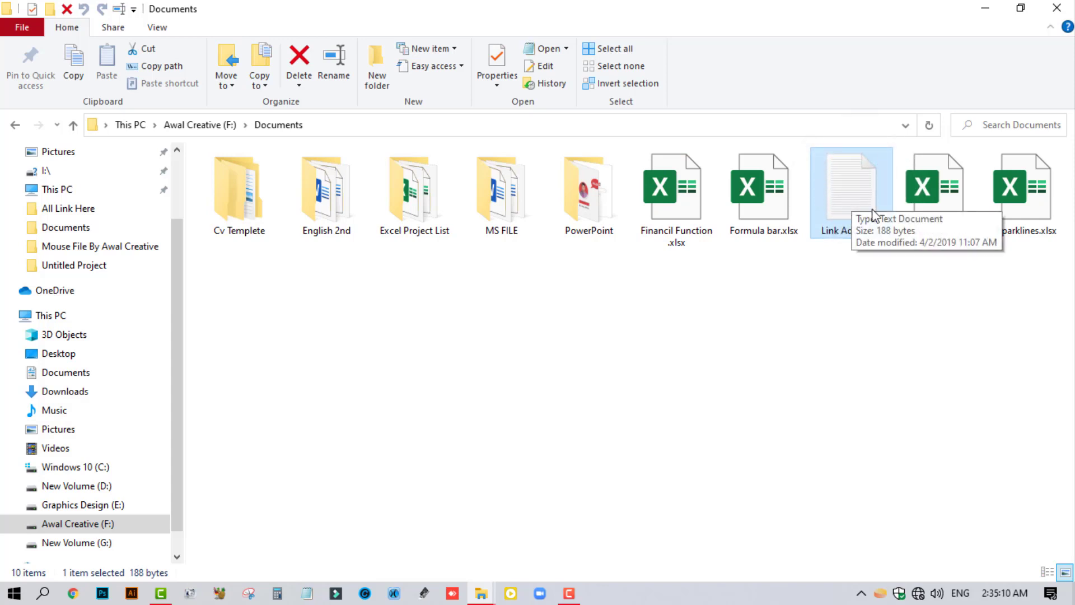
{"action": "double_click", "coordinate": [854, 197]}
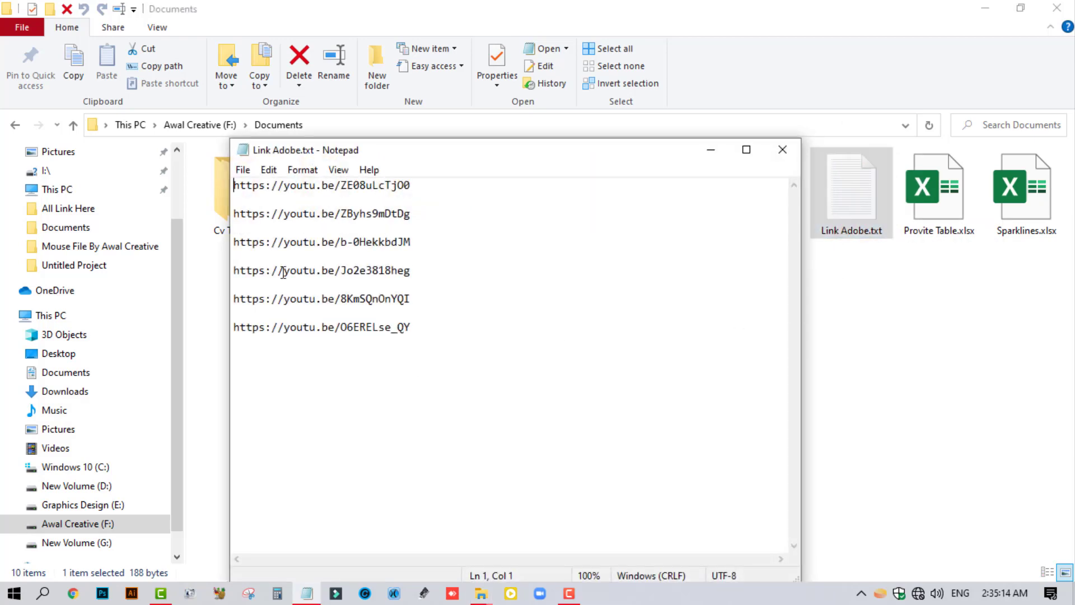
{"action": "left_click", "coordinate": [779, 149]}
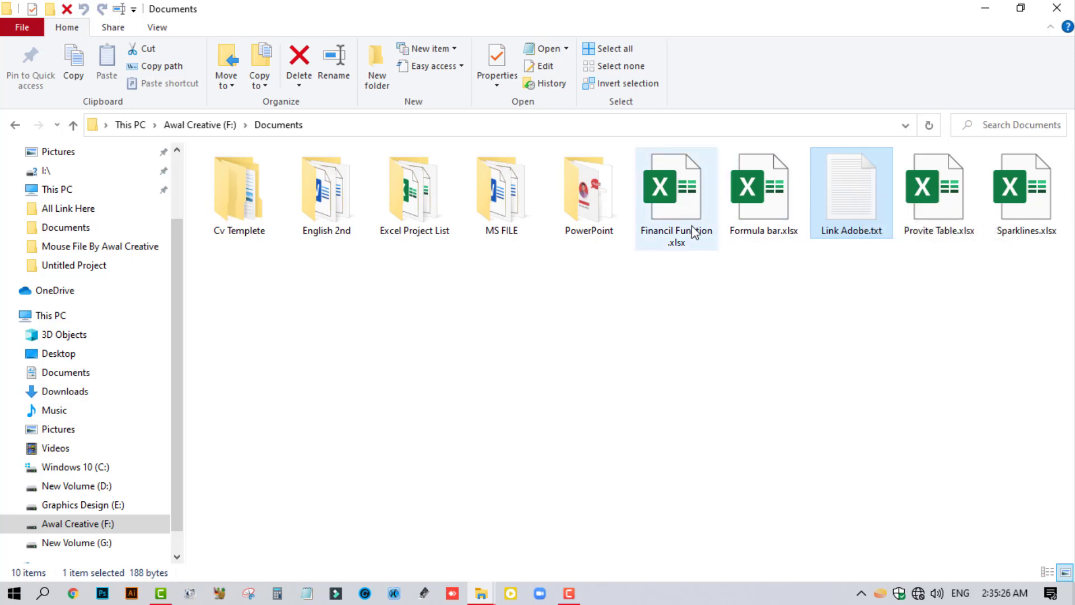
Turn on the preview pane for the Documents folder with no file selected
{"action": "left_click", "coordinate": [665, 371]}
{"action": "left_click", "coordinate": [672, 223]}
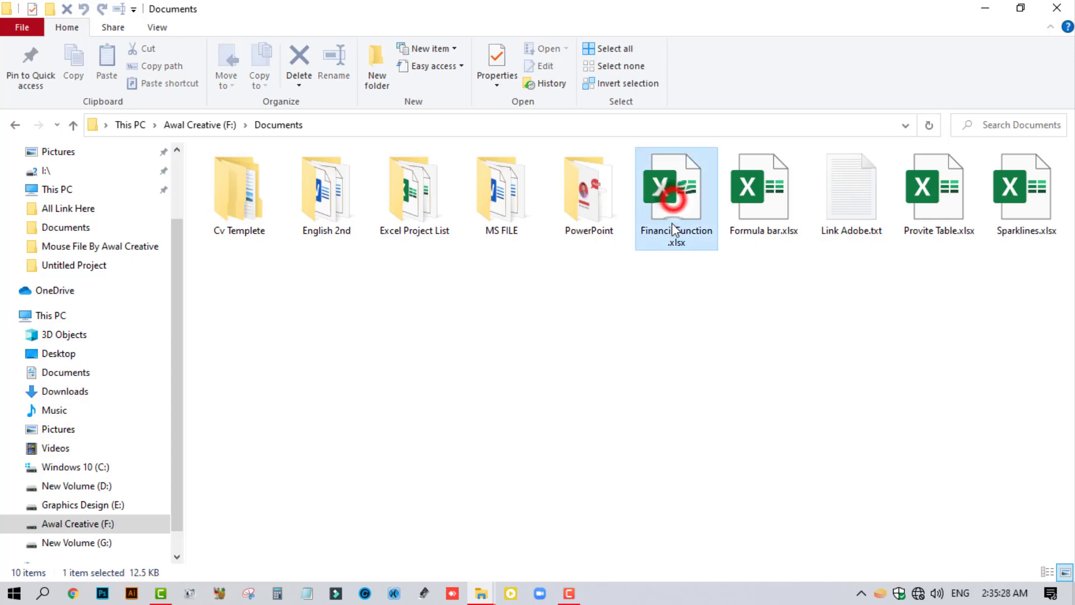
{"action": "left_click", "coordinate": [661, 355]}
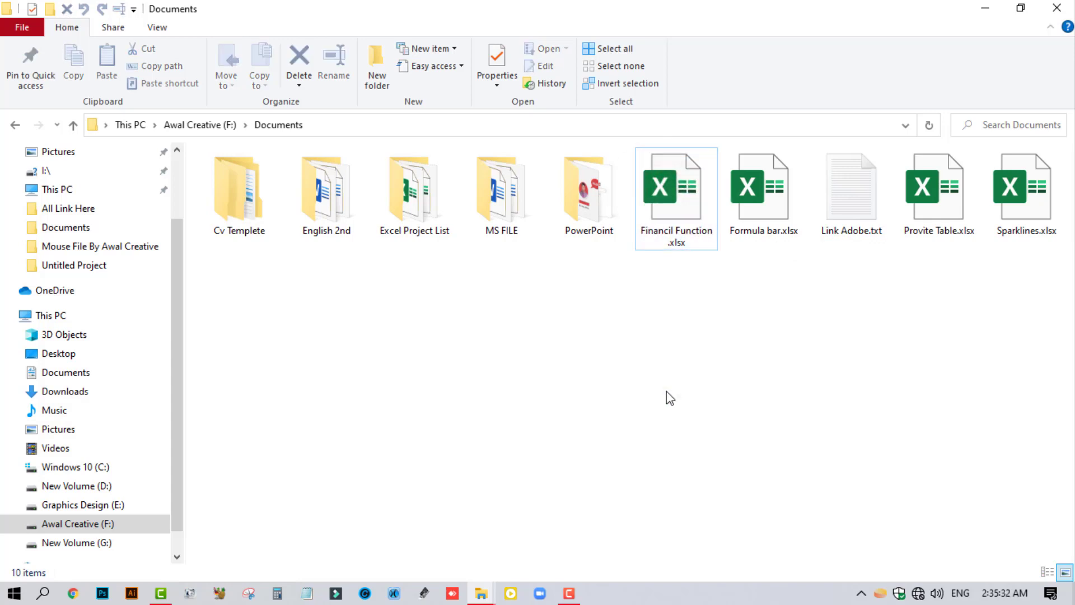
{"action": "key", "text": "alt+p"}
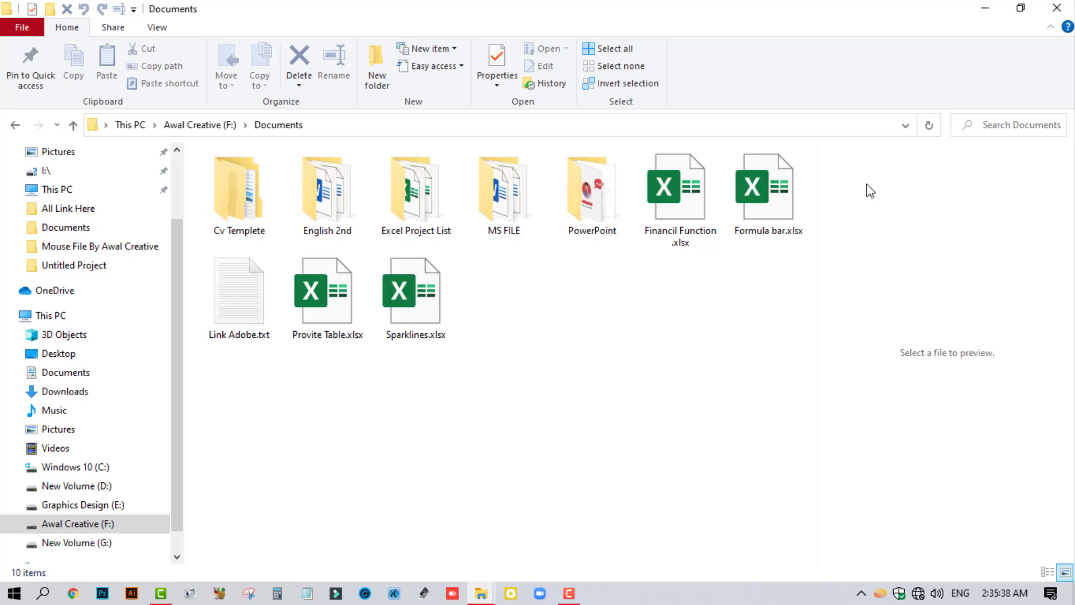
{"action": "left_click_drag", "start_coordinate": [818, 138], "coordinate": [1073, 580]}
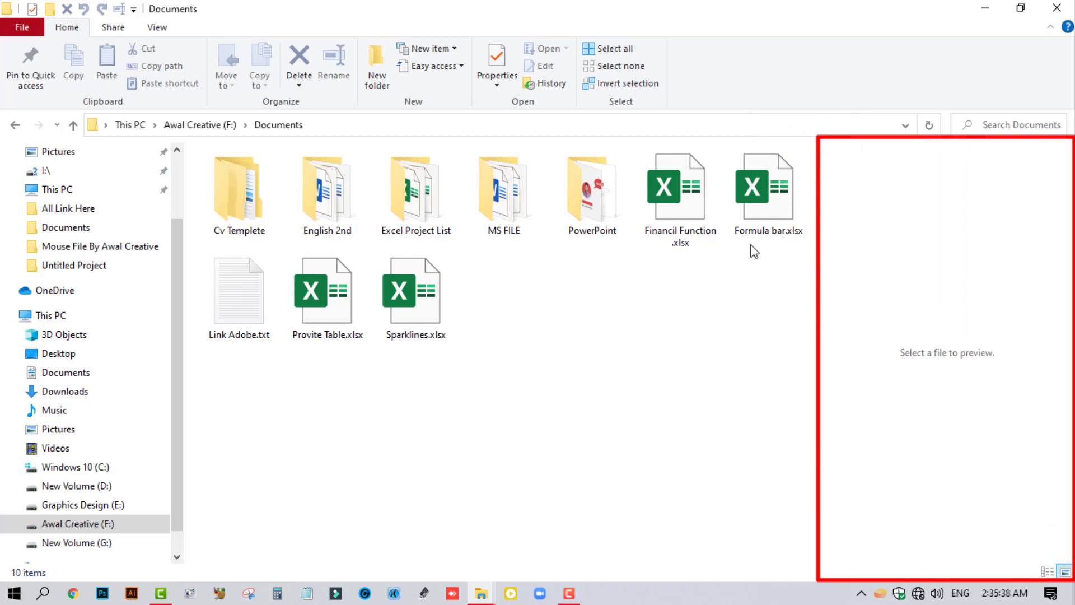
{"action": "mouse_move", "coordinate": [637, 135]}
{"action": "left_mouse_down"}
{"action": "mouse_move", "coordinate": [774, 260]}
{"action": "mouse_move", "coordinate": [808, 259]}
{"action": "left_mouse_up"}
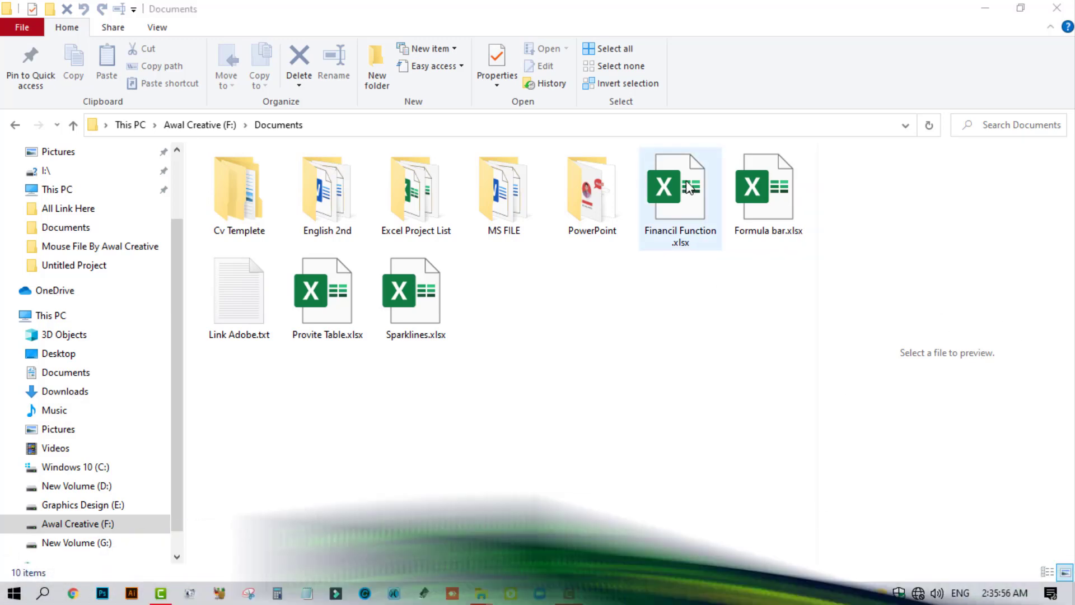
Preview Financil Function.xlsx, Formula bar.xlsx and Link Adobe.txt without opening them, and minimize the Documents window
{"action": "left_click", "coordinate": [687, 199]}
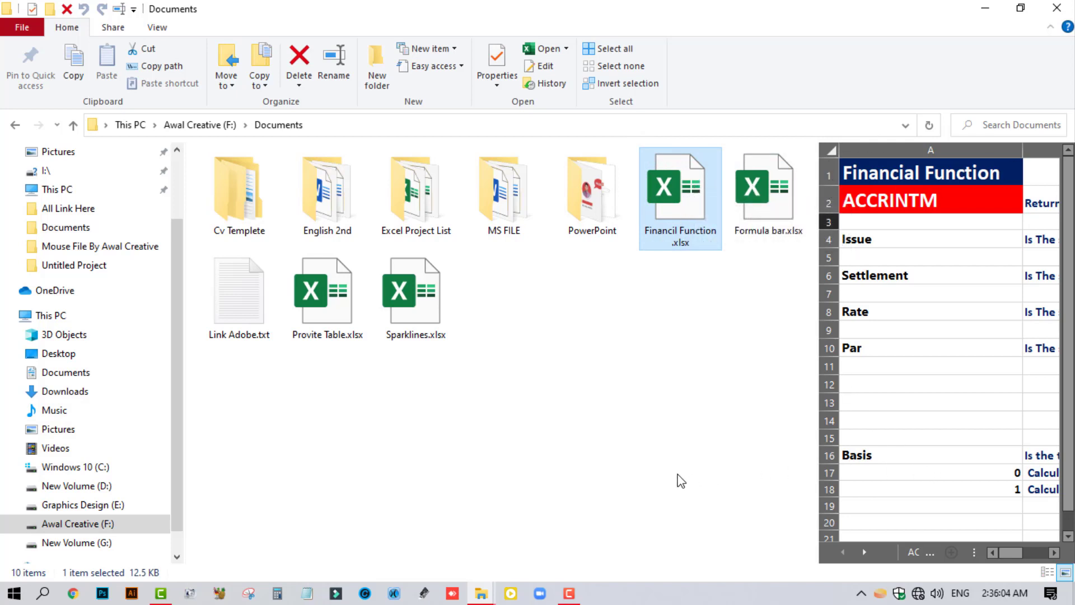
{"action": "mouse_move", "coordinate": [1008, 553]}
{"action": "left_mouse_down"}
{"action": "mouse_move", "coordinate": [1032, 560]}
{"action": "mouse_move", "coordinate": [994, 557]}
{"action": "left_mouse_up"}
{"action": "left_click", "coordinate": [761, 182]}
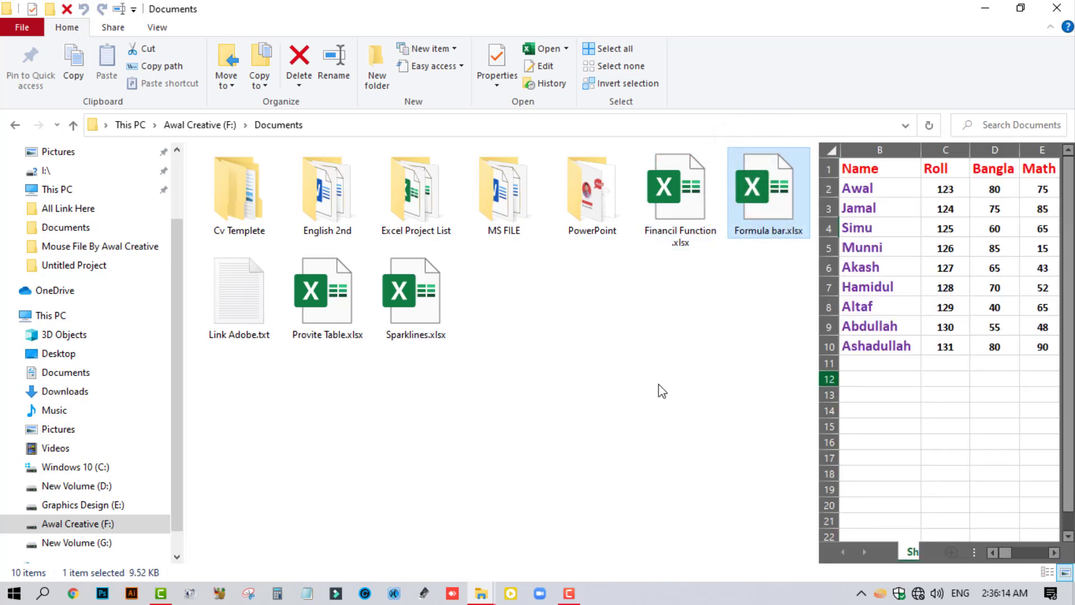
{"action": "left_click", "coordinate": [233, 295]}
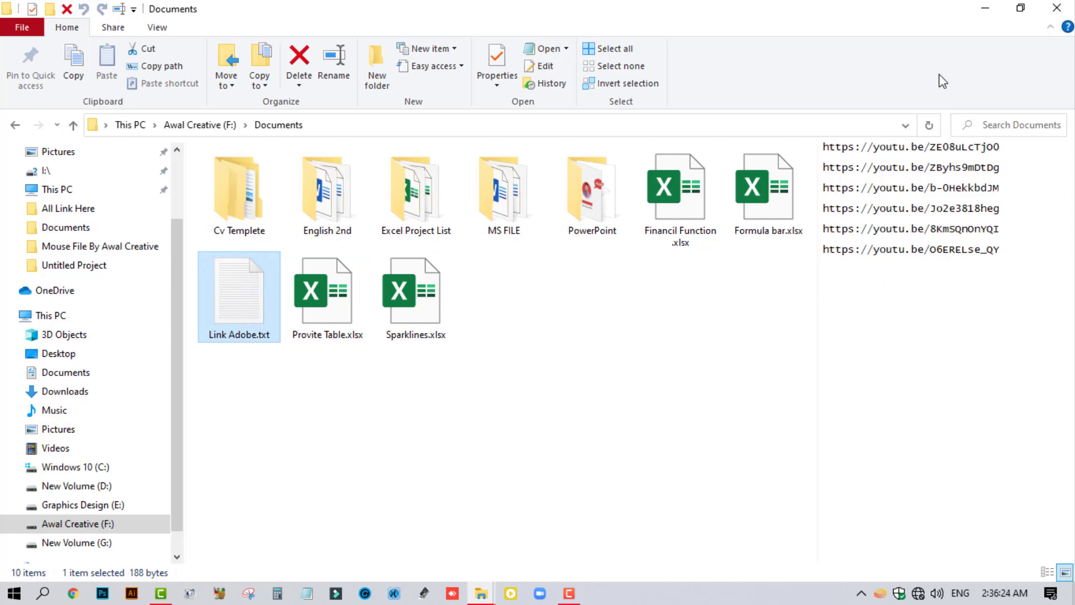
{"action": "left_click", "coordinate": [984, 9]}
Switch to the PowerPoint folder window and turn on the preview pane with awal 1.pptx selected
{"action": "mouse_move", "coordinate": [478, 598]}
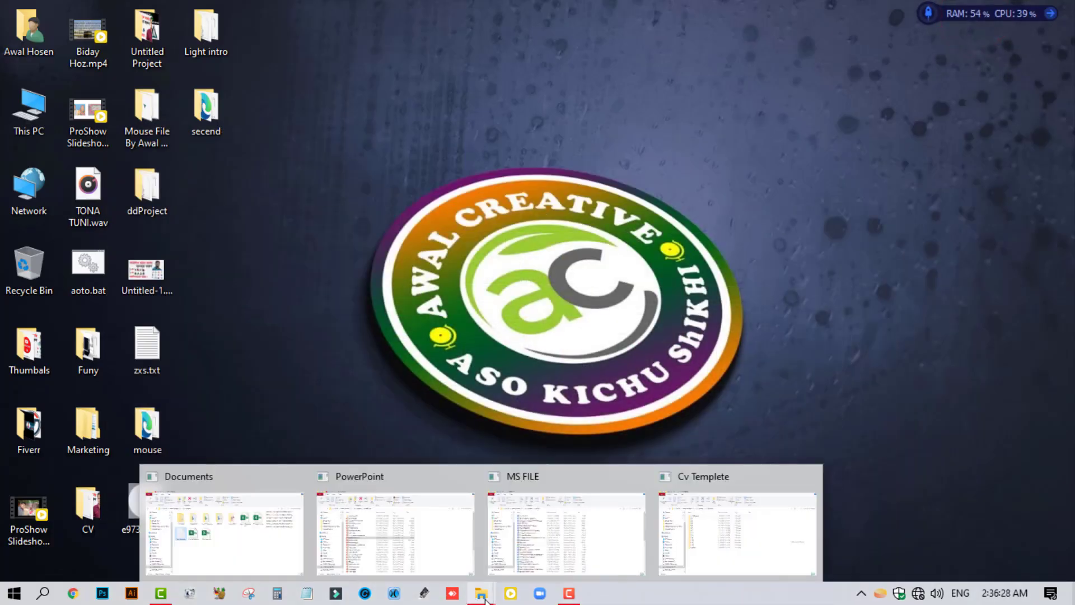
{"action": "left_click", "coordinate": [427, 538]}
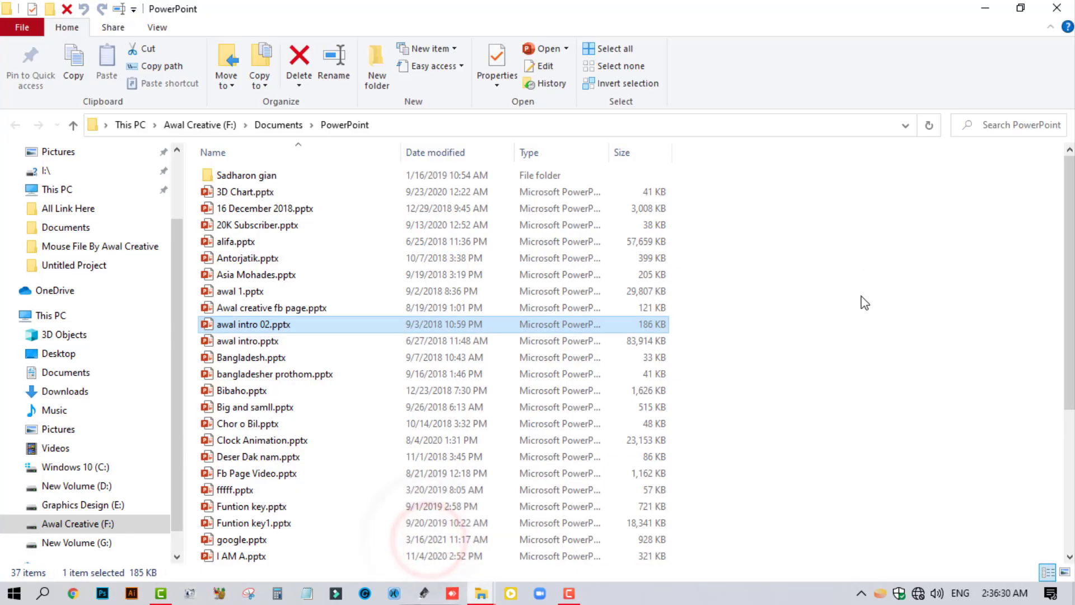
{"action": "left_click", "coordinate": [229, 292]}
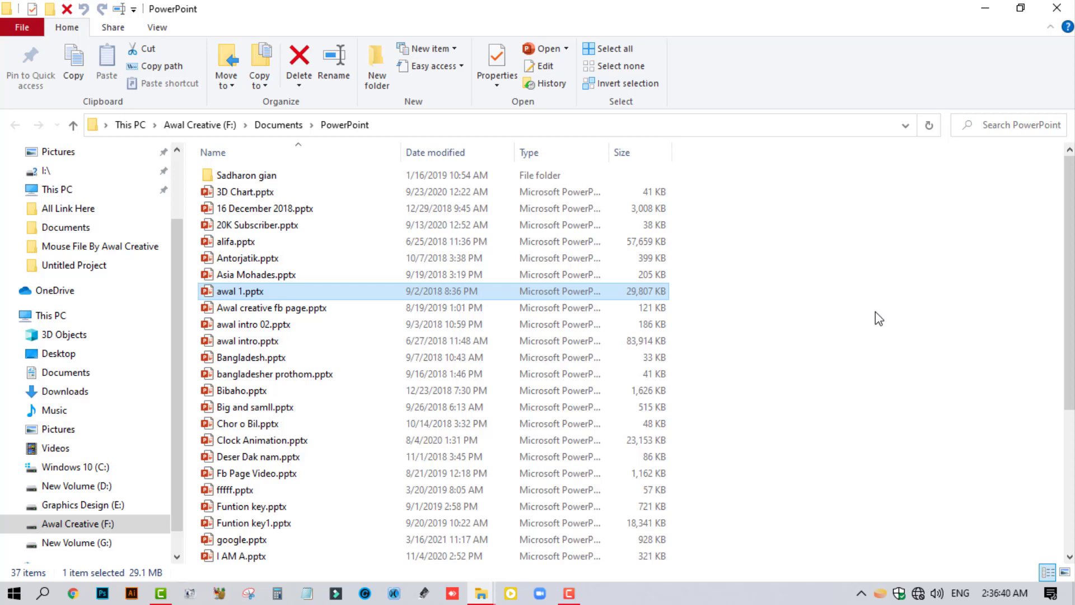
{"action": "key", "text": "alt+p"}
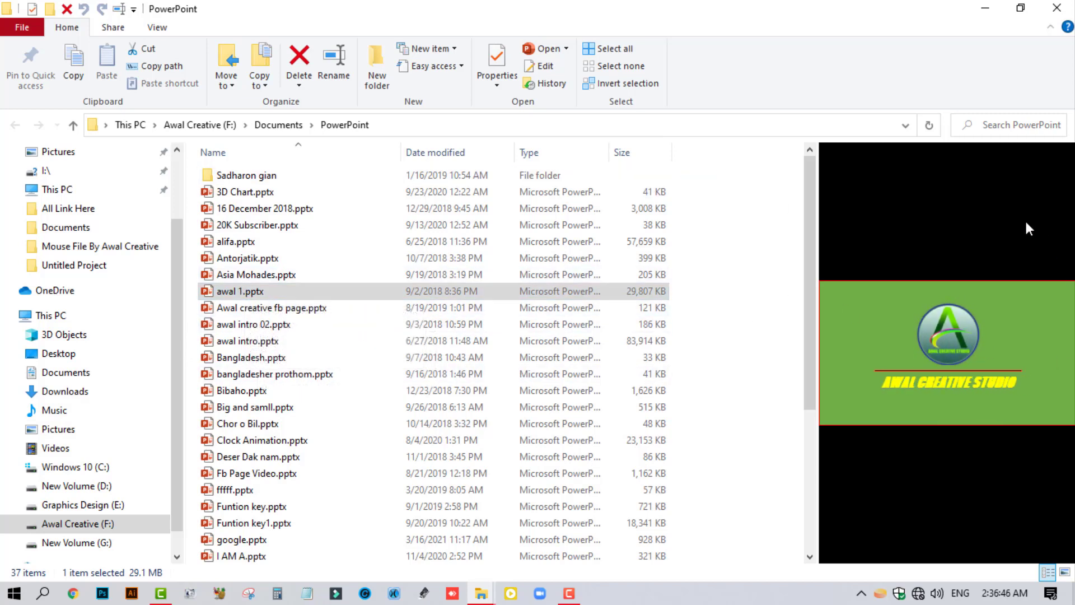
Preview awal intro 02.pptx, Chor o Bil.pptx and fffff.pptx, and minimize the PowerPoint folder window
{"action": "left_click", "coordinate": [242, 323]}
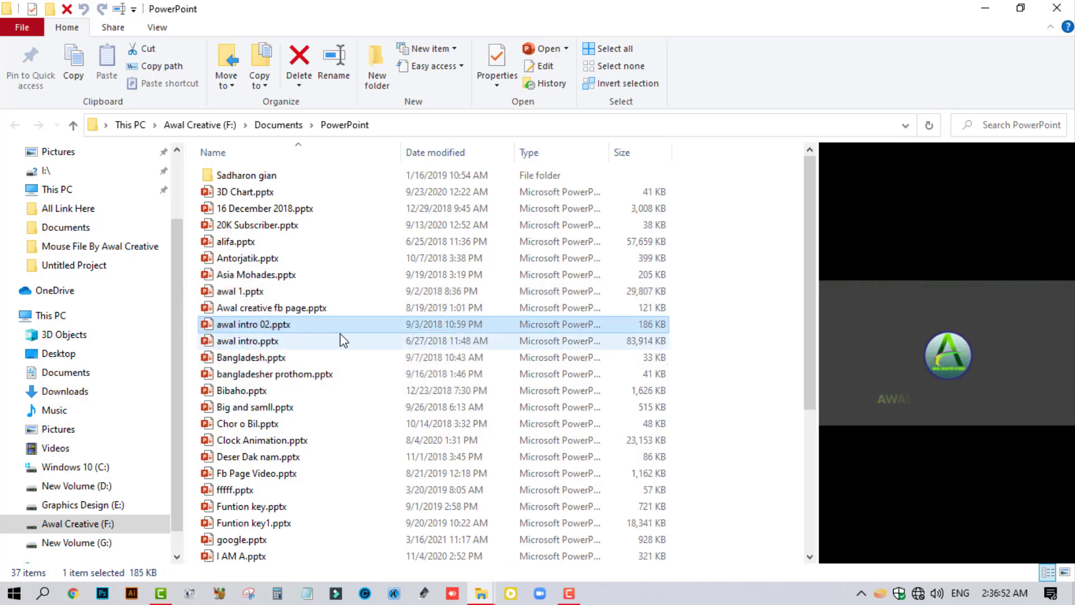
{"action": "left_click", "coordinate": [258, 424]}
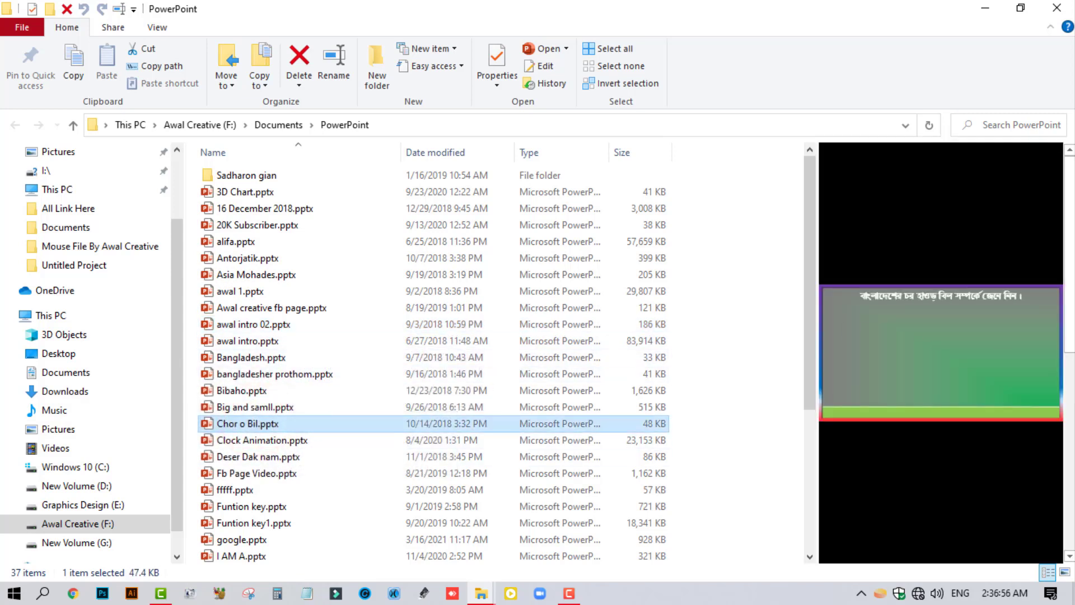
{"action": "left_click", "coordinate": [260, 491]}
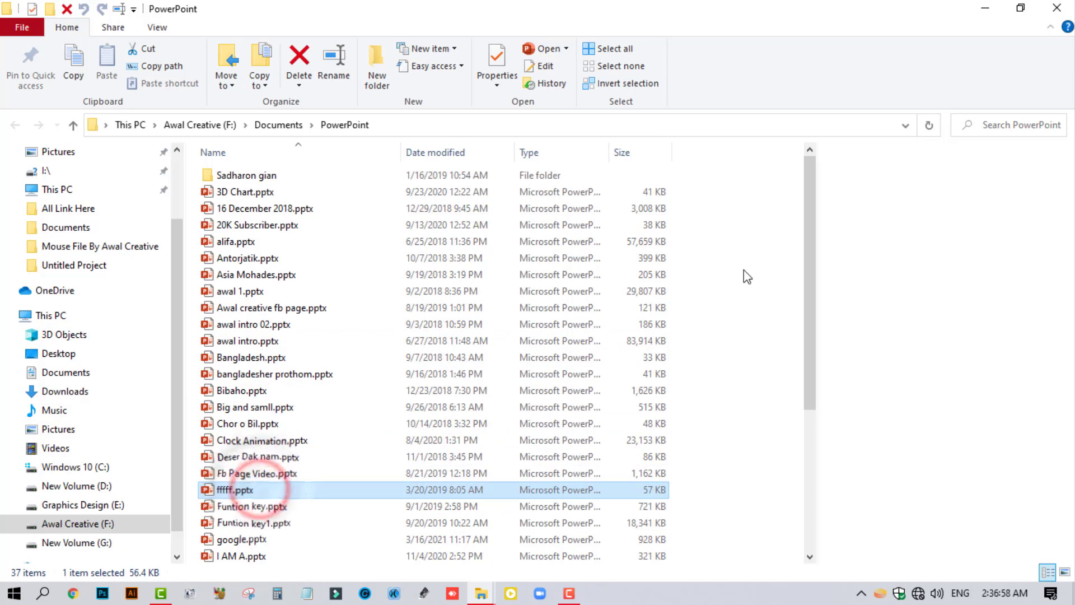
{"action": "left_click", "coordinate": [985, 8]}
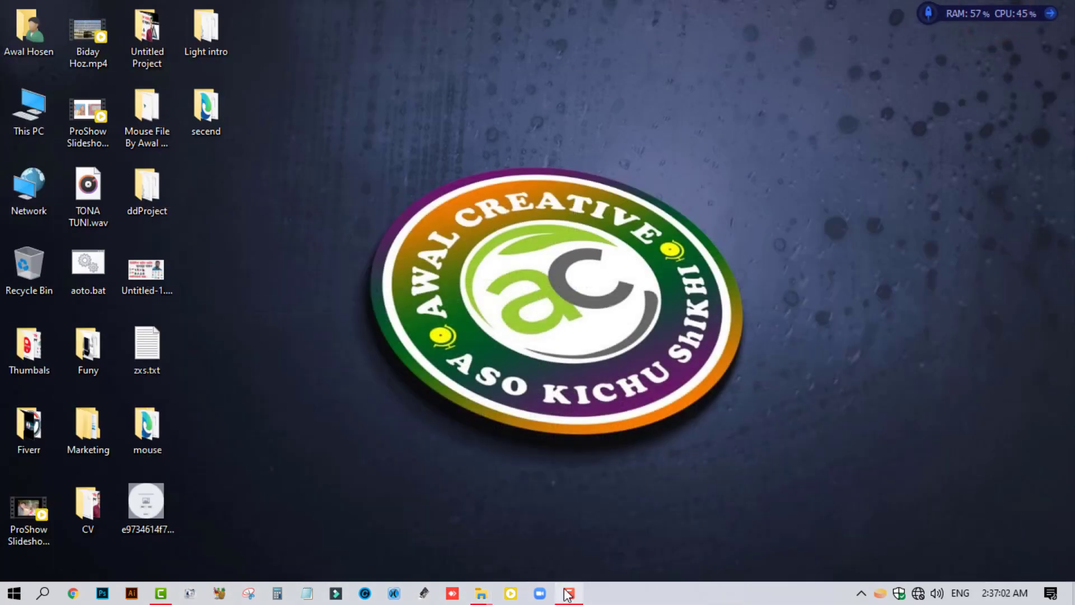
Switch to the MS FILE folder window and turn on its preview pane with no file selected
{"action": "mouse_move", "coordinate": [481, 597]}
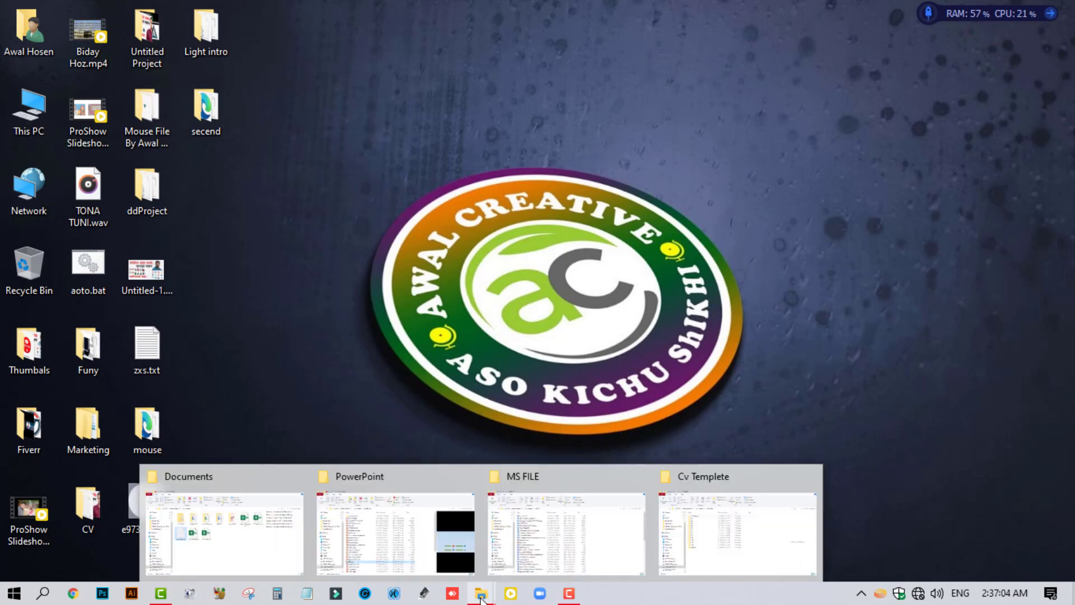
{"action": "left_click", "coordinate": [538, 540]}
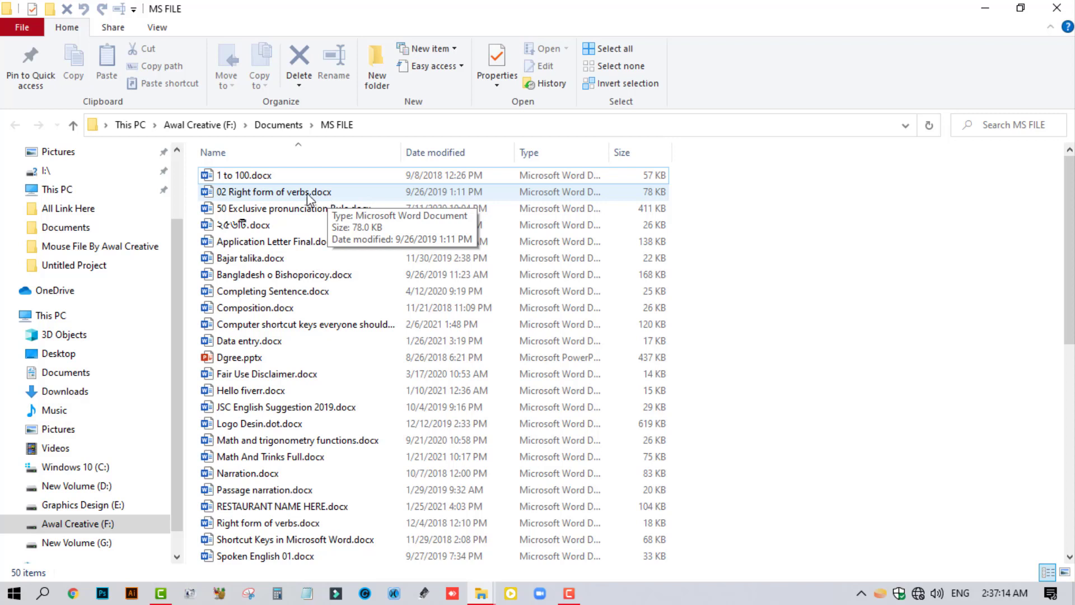
{"action": "left_click", "coordinate": [263, 179]}
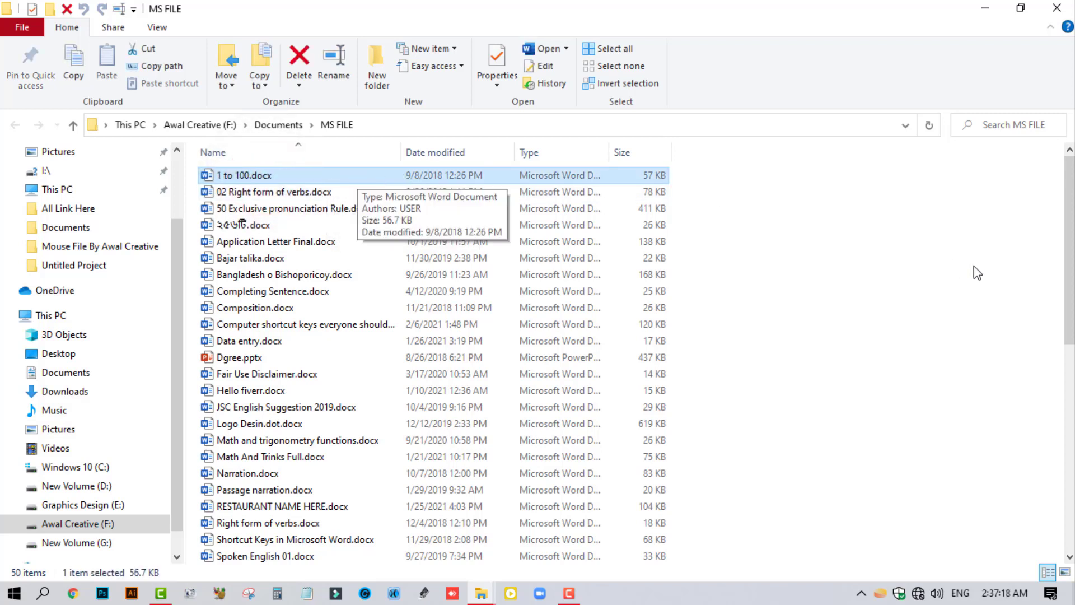
{"action": "left_click", "coordinate": [943, 297]}
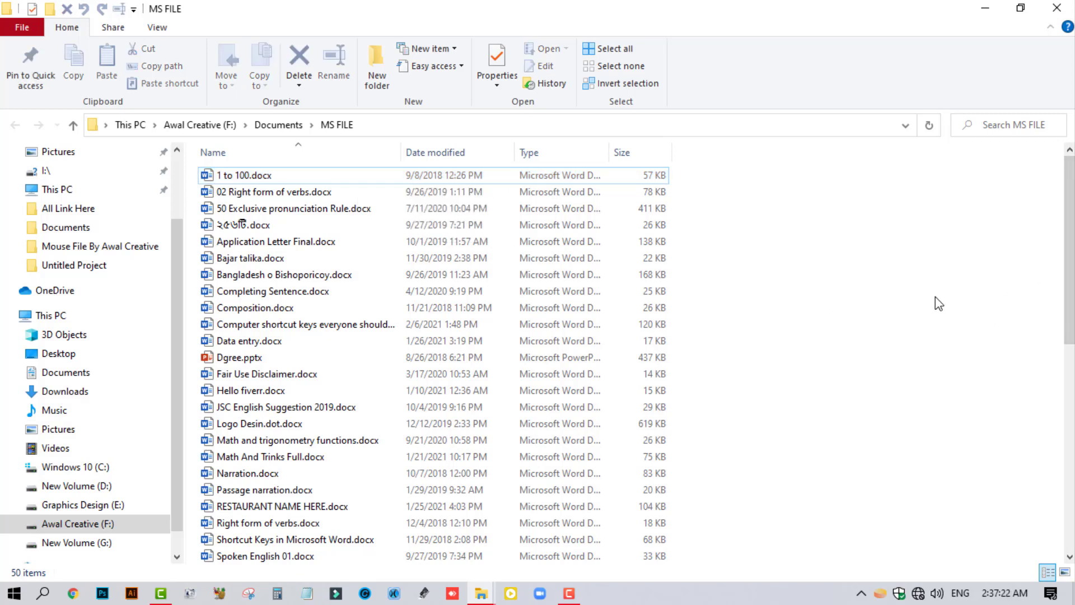
{"action": "key", "text": "alt+p"}
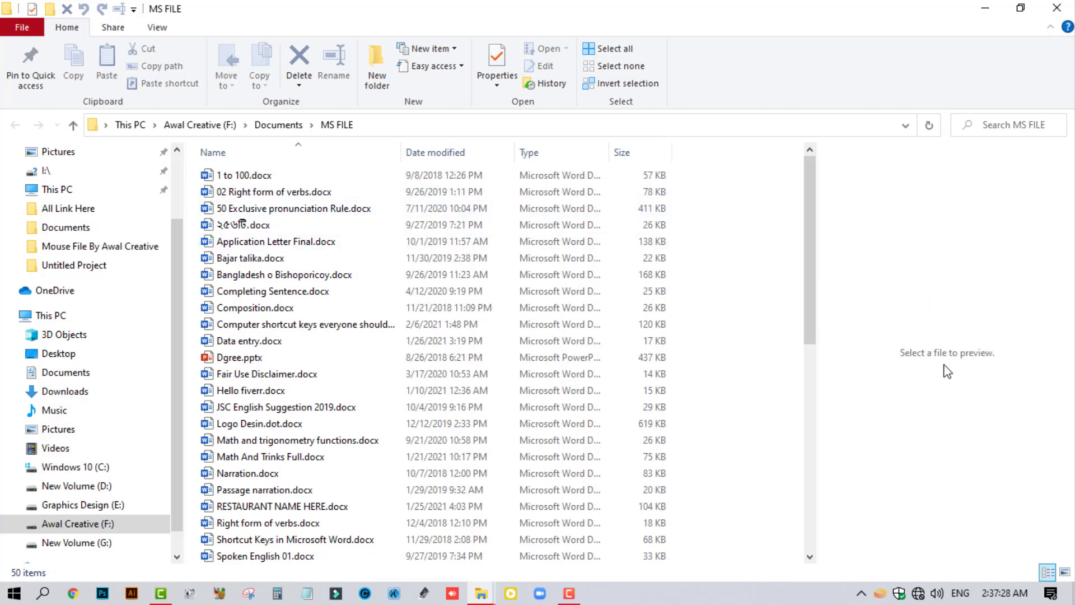
Preview the Word document 1 to 100.docx and minimize the MS FILE window
{"action": "left_click", "coordinate": [247, 174]}
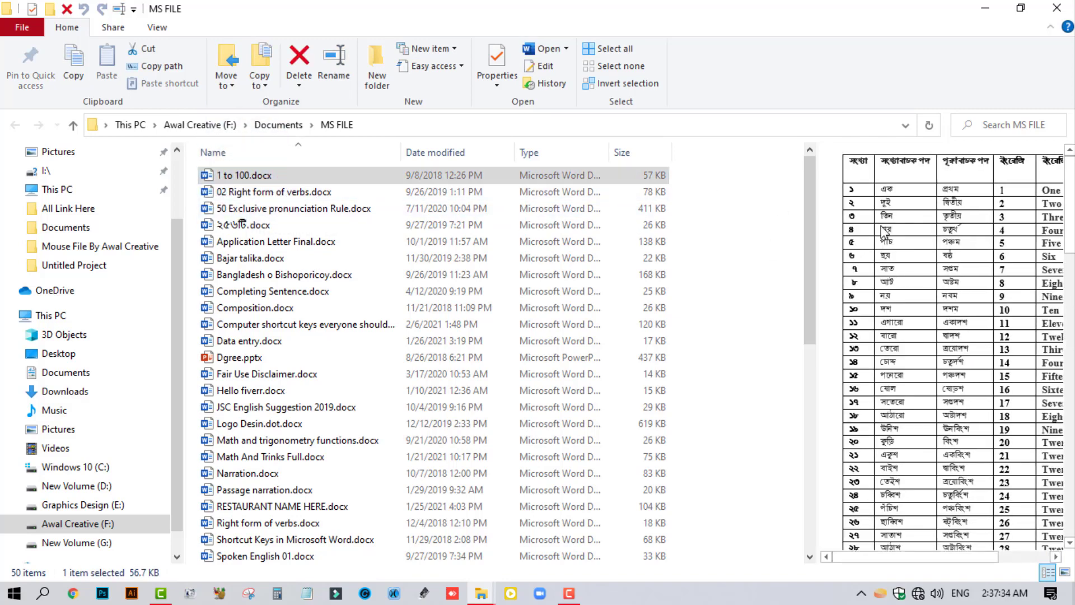
{"action": "left_click_drag", "start_coordinate": [926, 557], "coordinate": [885, 555]}
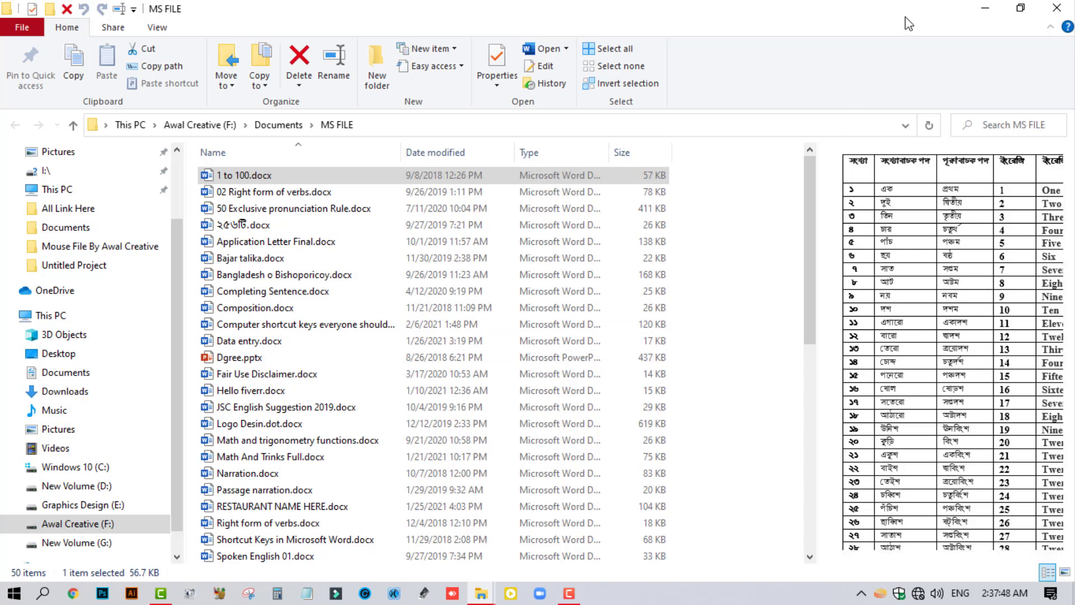
{"action": "left_click", "coordinate": [985, 7]}
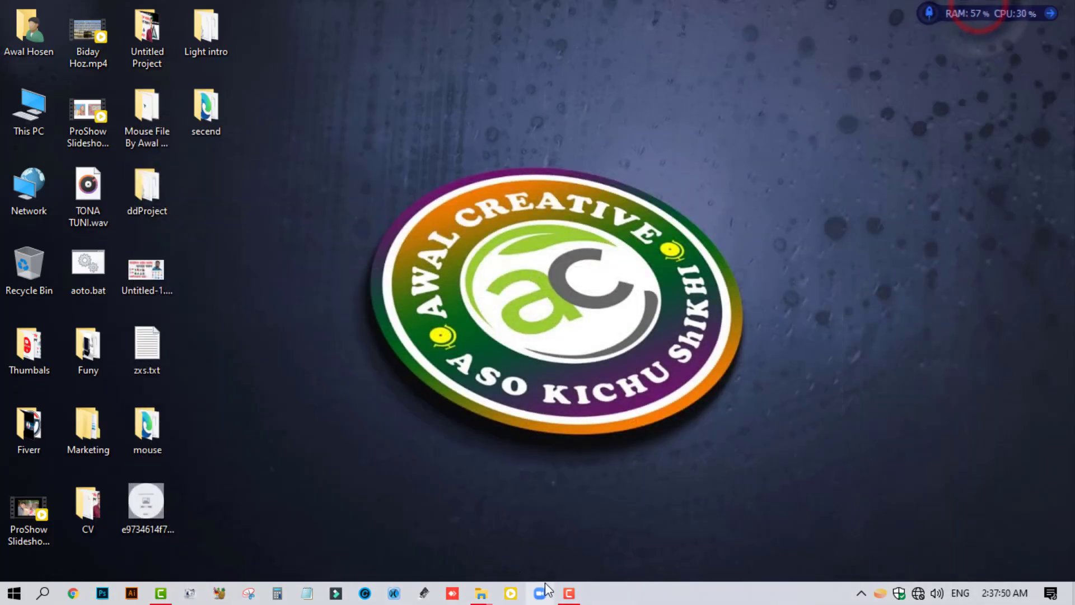
Switch to the Cv Templete window, open the Cv6 folder and preview the Illustrator file 4262605.ai
{"action": "mouse_move", "coordinate": [481, 594]}
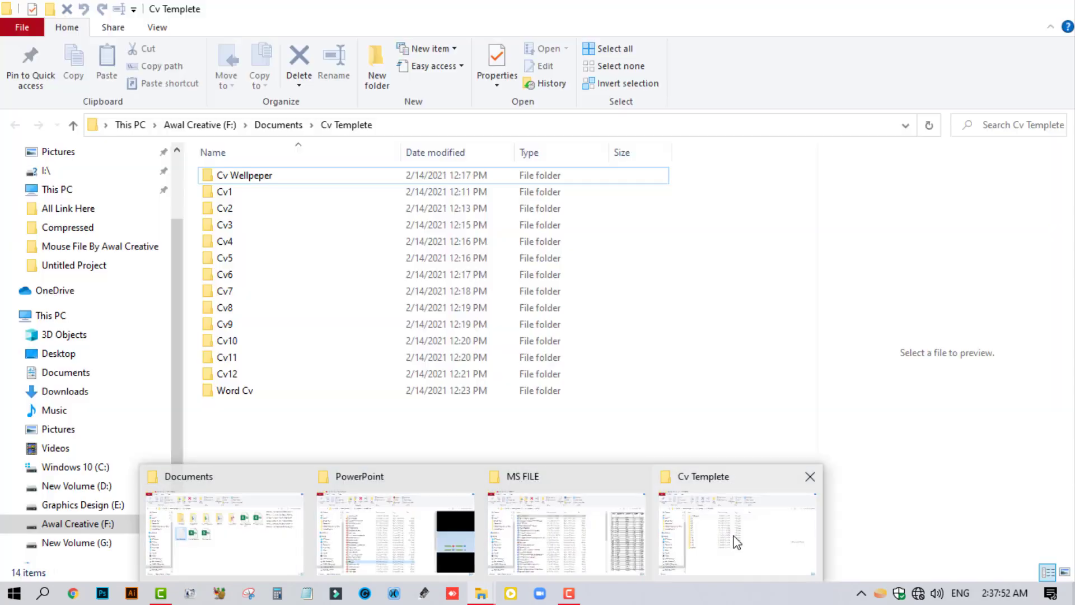
{"action": "left_click", "coordinate": [737, 542]}
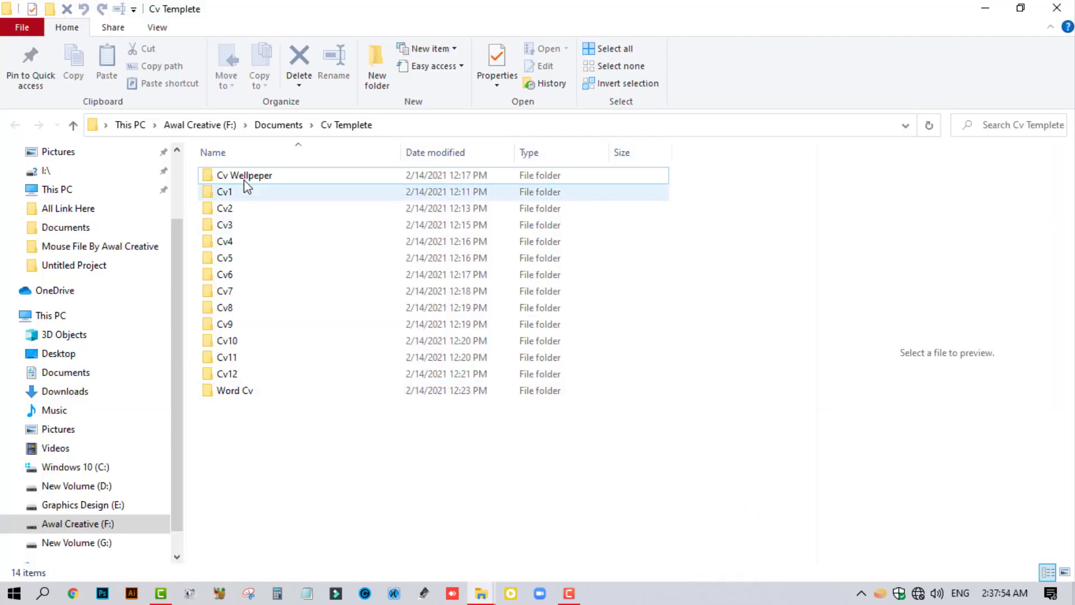
{"action": "left_click", "coordinate": [247, 275]}
{"action": "double_click", "coordinate": [247, 275]}
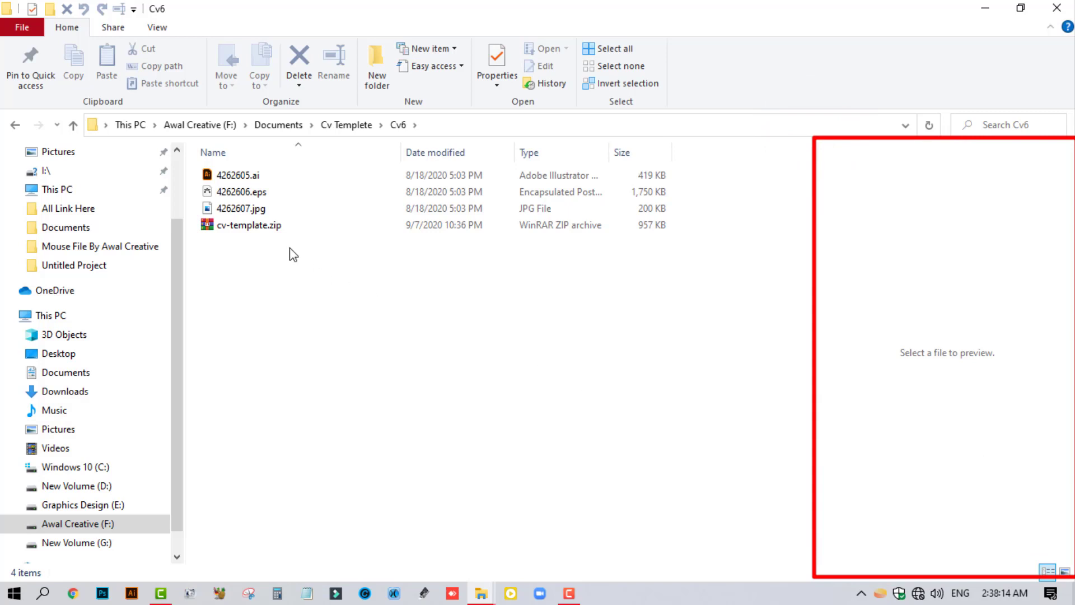
{"action": "left_click", "coordinate": [236, 173]}
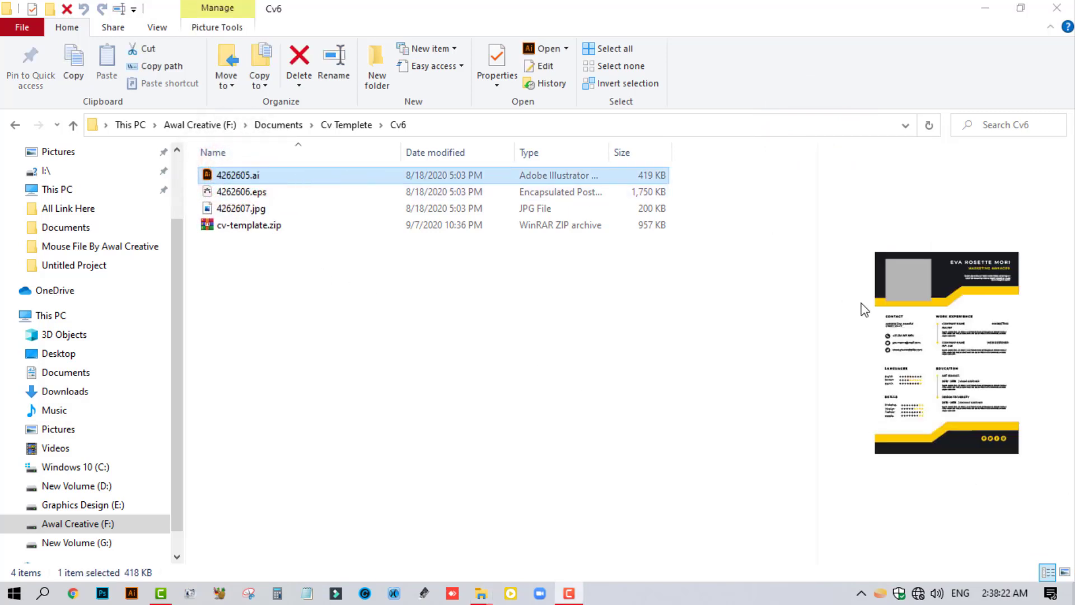
Preview 3946296.ai in the neighbouring Cv7 folder and return to the Cv Templete folder
{"action": "left_click", "coordinate": [73, 125]}
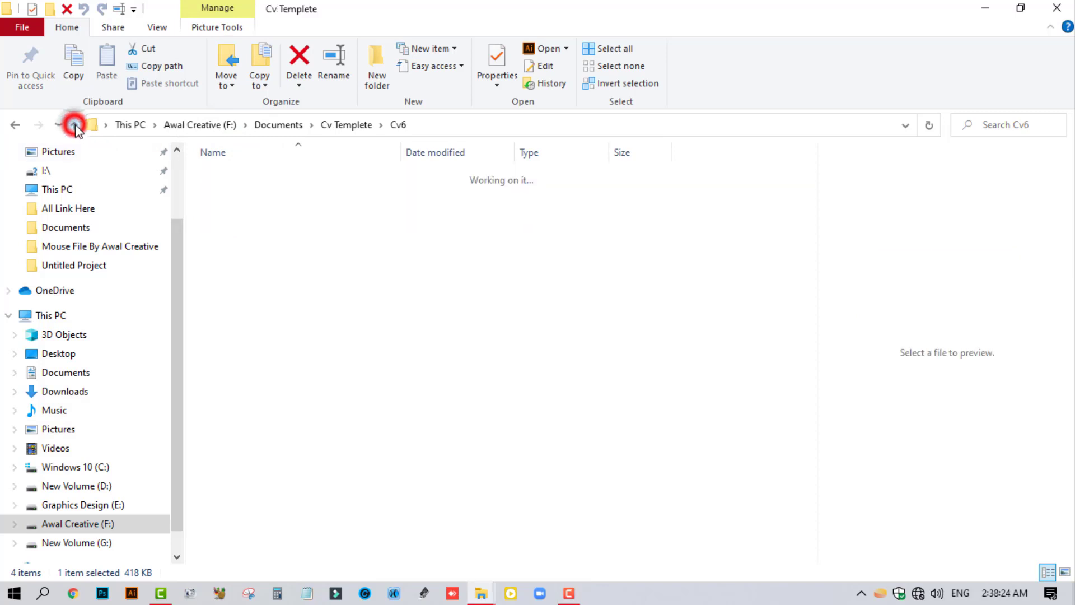
{"action": "double_click", "coordinate": [274, 291]}
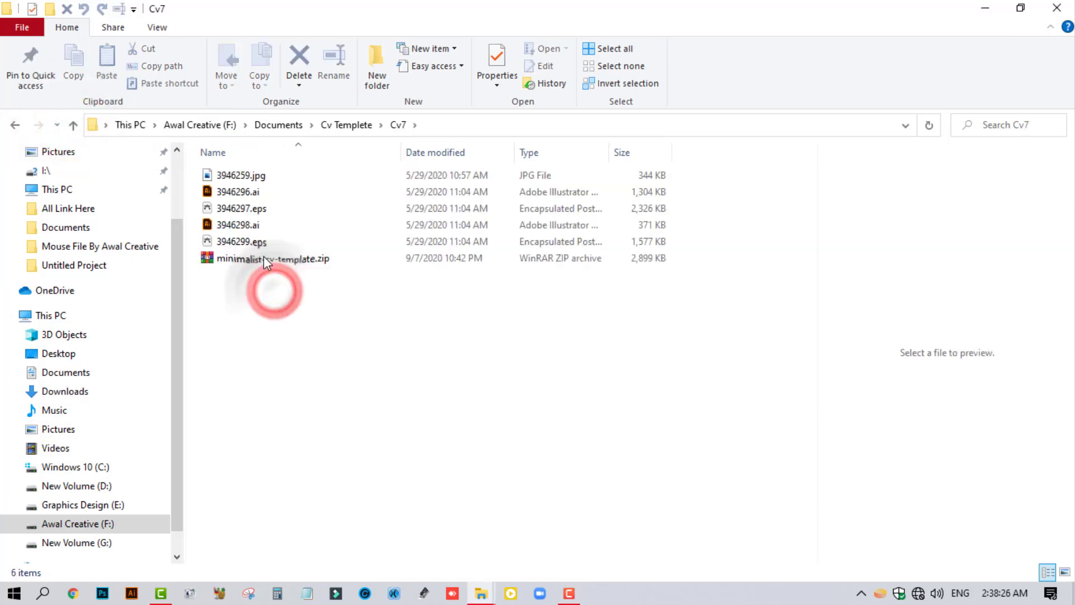
{"action": "left_click", "coordinate": [240, 192]}
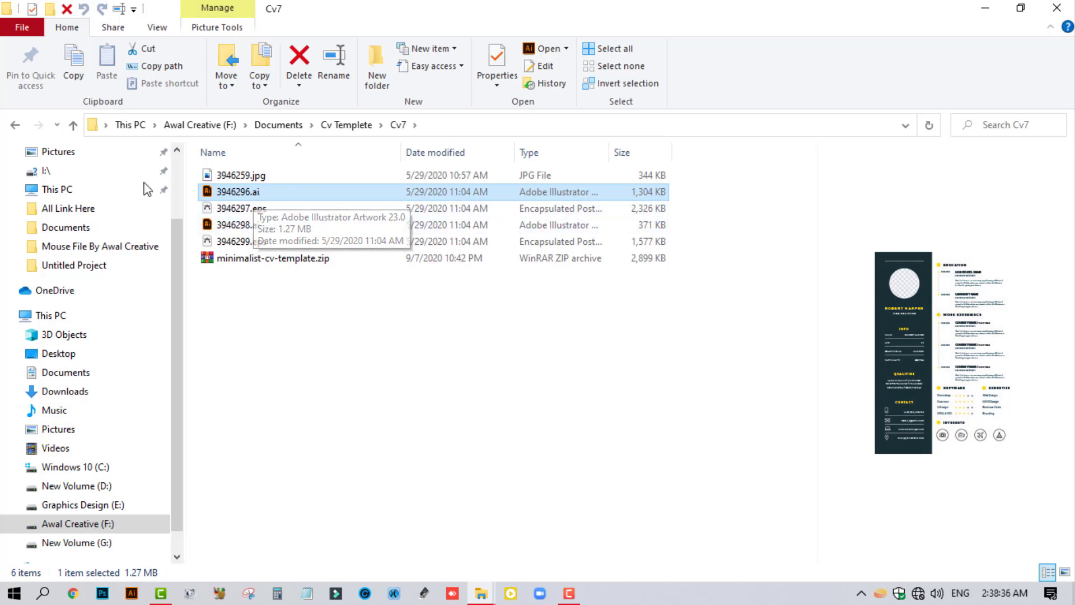
{"action": "left_click", "coordinate": [71, 131]}
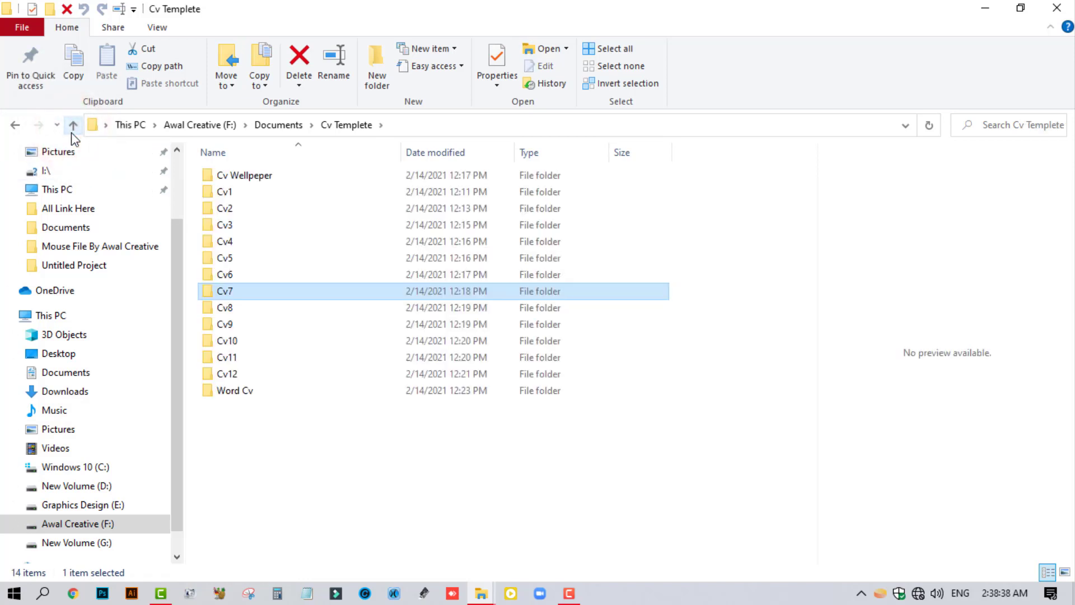
Open the Photoshop File folder inside Photoshop Program on the Awal Creative (F:) drive
{"action": "left_click", "coordinate": [119, 524]}
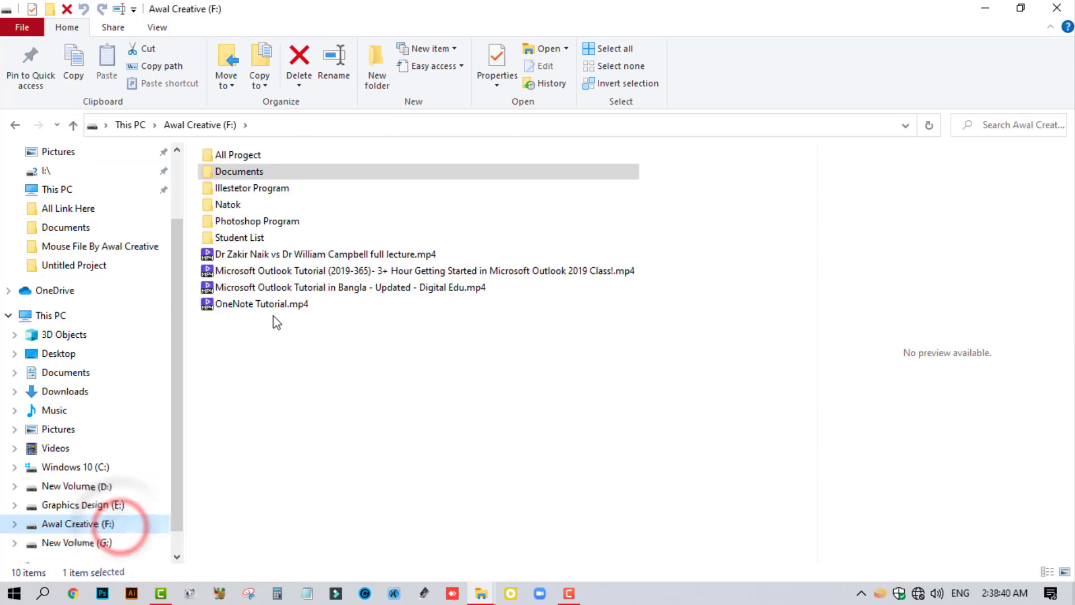
{"action": "double_click", "coordinate": [266, 220]}
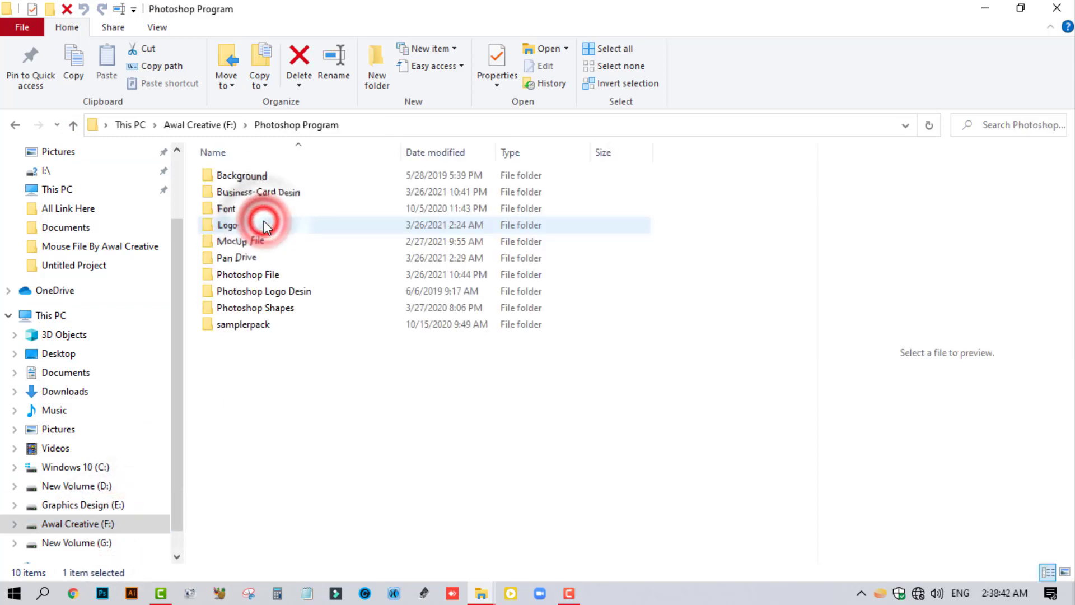
{"action": "double_click", "coordinate": [256, 276]}
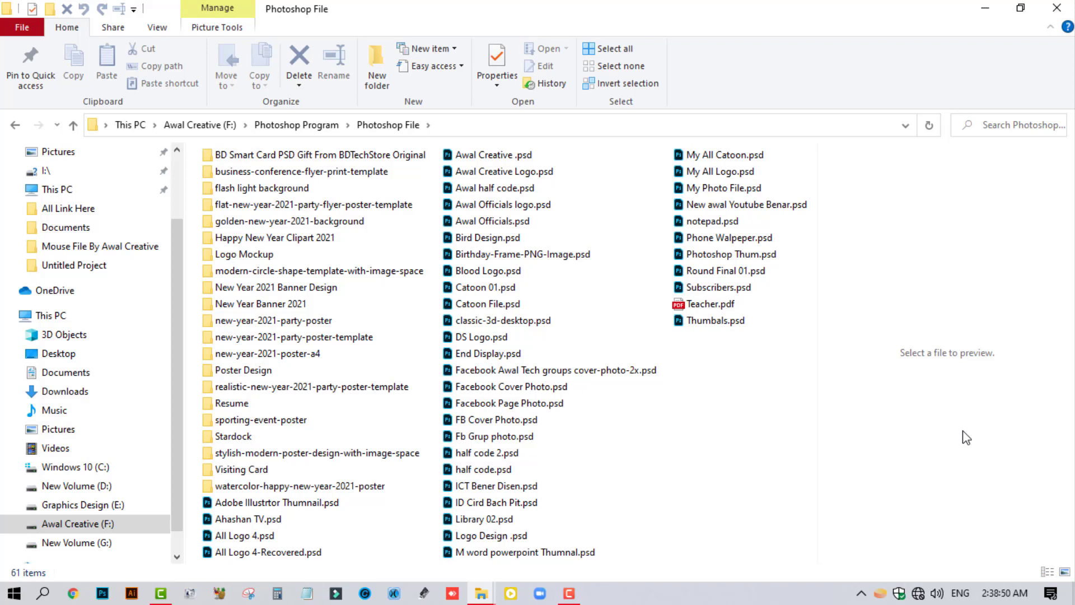
Preview My All Catoon.psd, New awal Youtube Benar.psd, Phone Walpeper.psd, End Display.psd and FB Cover Photo.psd one after another
{"action": "left_click", "coordinate": [713, 158]}
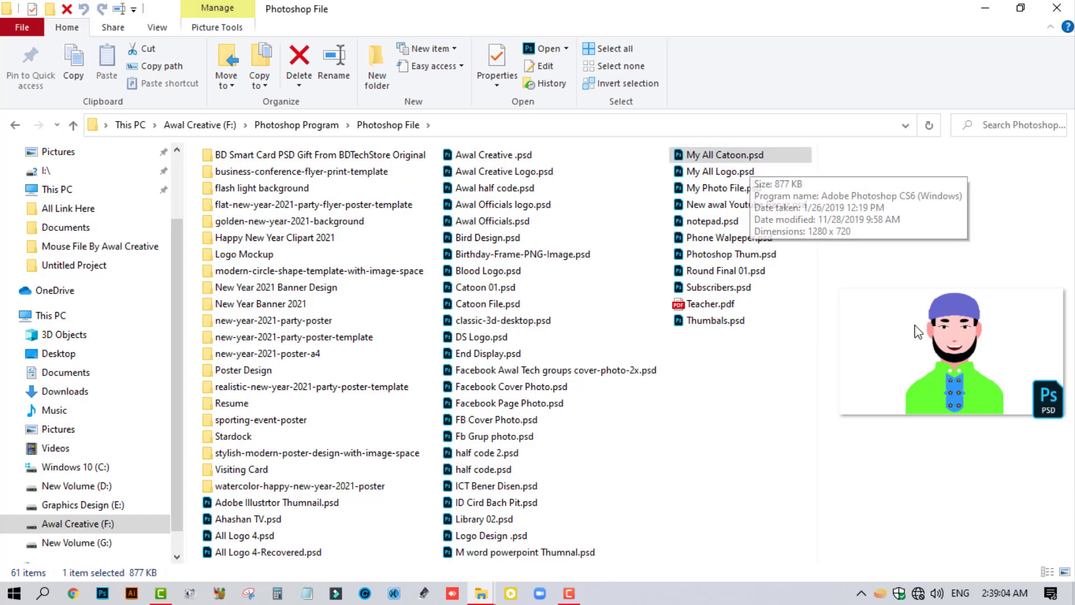
{"action": "left_click", "coordinate": [695, 206]}
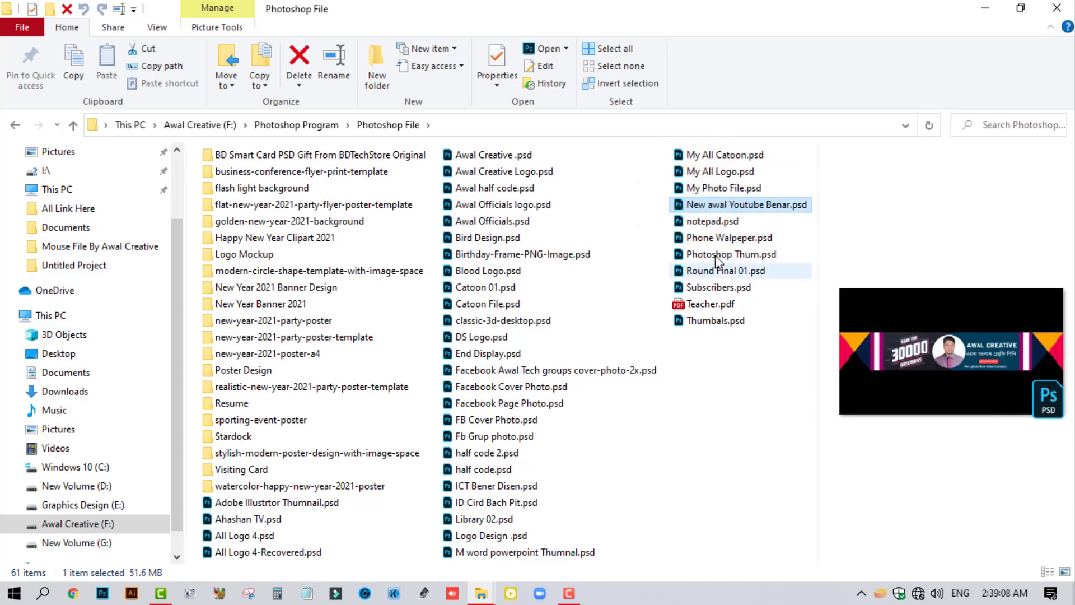
{"action": "left_click", "coordinate": [694, 236]}
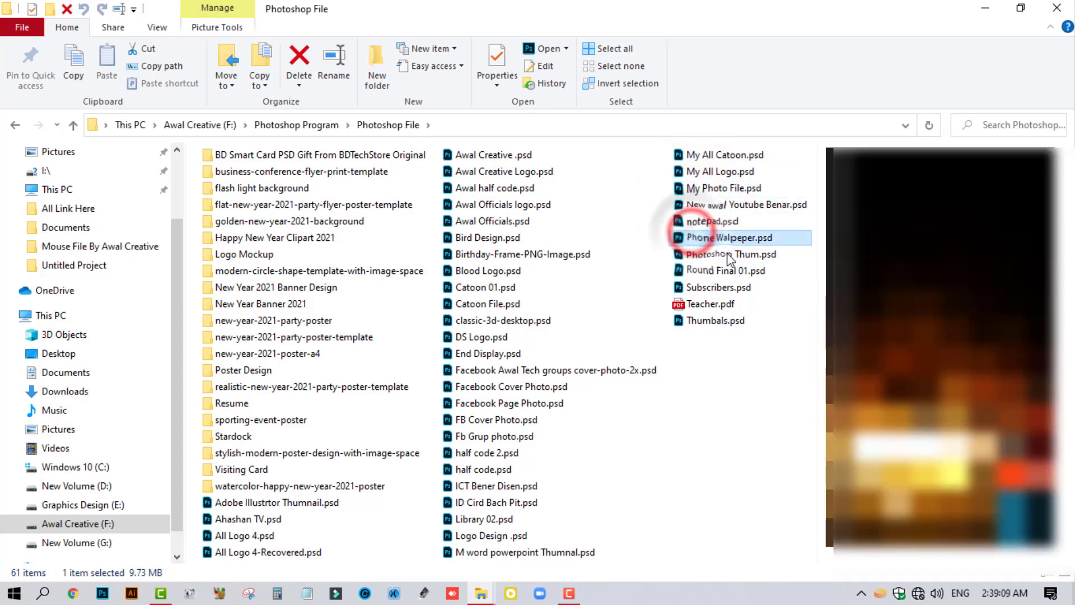
{"action": "left_click", "coordinate": [475, 353]}
{"action": "left_click", "coordinate": [499, 419]}
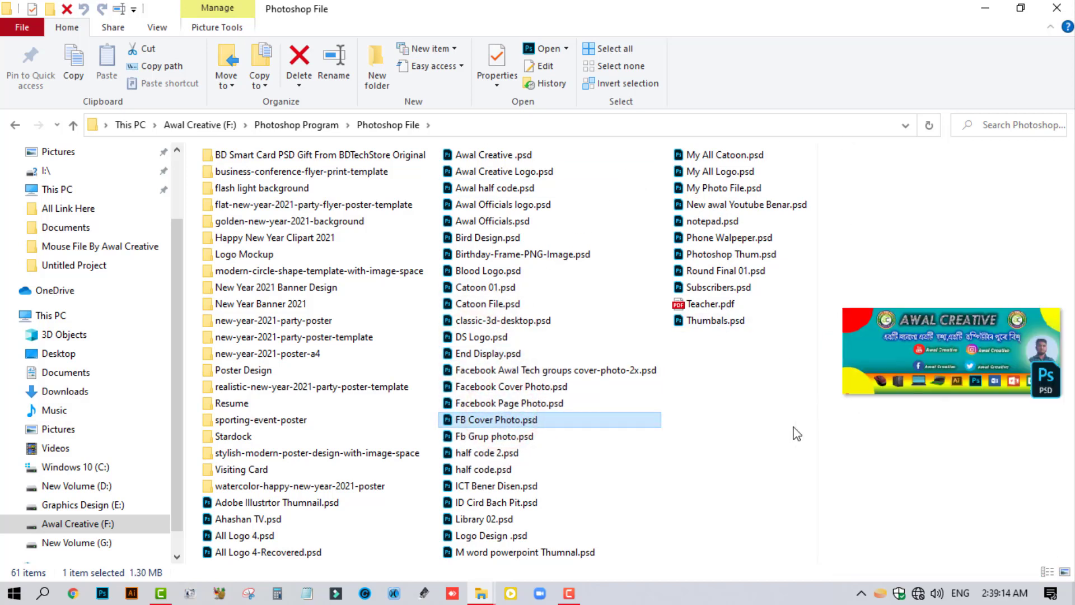
Clear the file selection, turn off the preview pane and close the Photoshop File window
{"action": "left_click", "coordinate": [796, 462]}
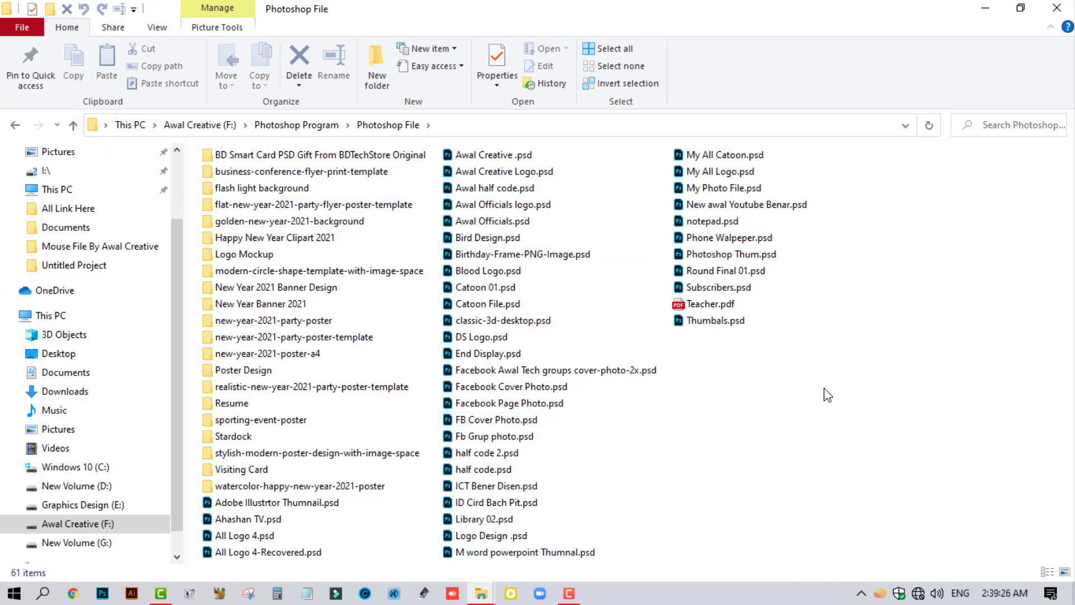
{"action": "left_click", "coordinate": [1060, 8]}
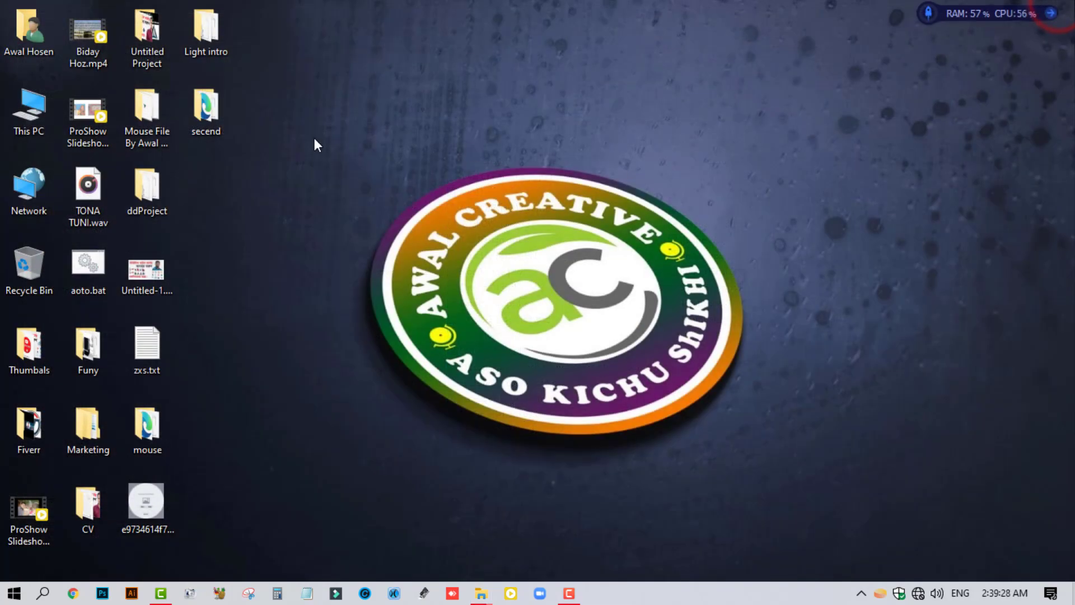
Open the Graphics Design (E:) drive from This PC on the desktop
{"action": "double_click", "coordinate": [26, 108]}
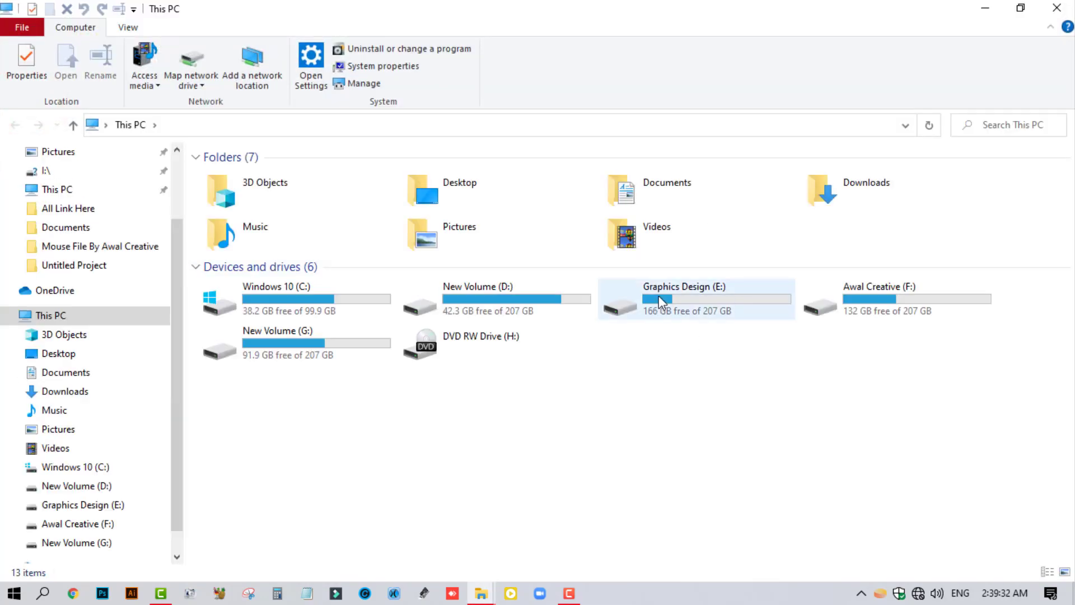
{"action": "double_click", "coordinate": [724, 295]}
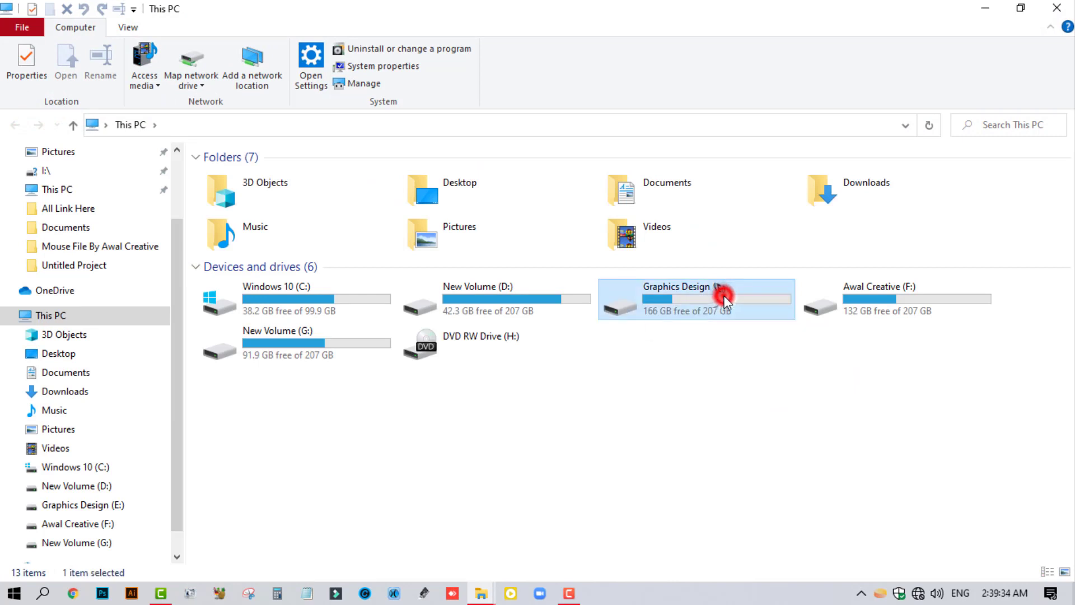
{"action": "left_click", "coordinate": [255, 155]}
{"action": "double_click", "coordinate": [255, 154]}
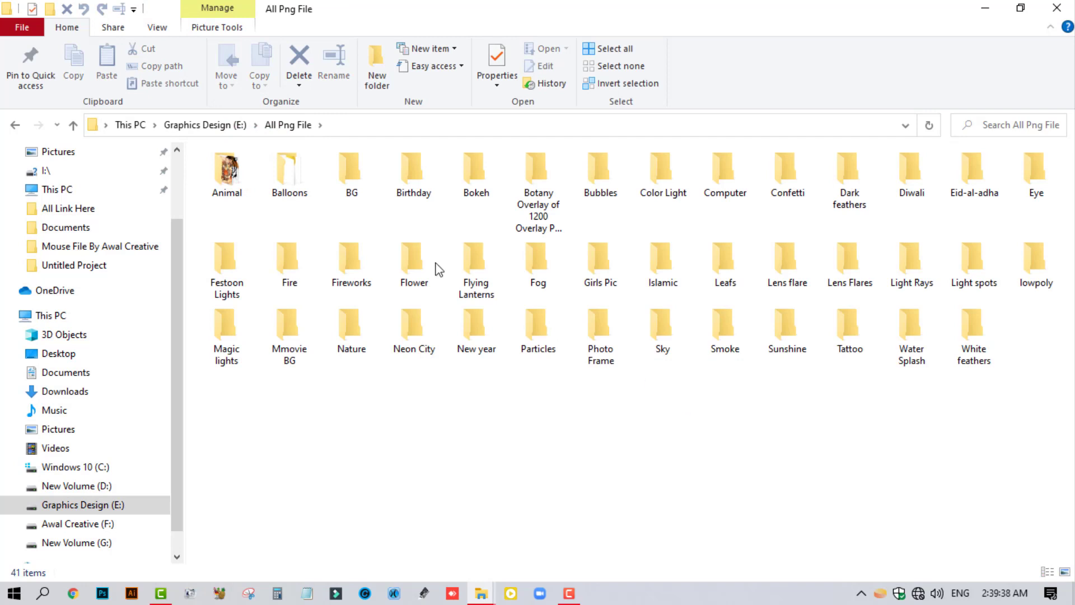
{"action": "left_click", "coordinate": [72, 125]}
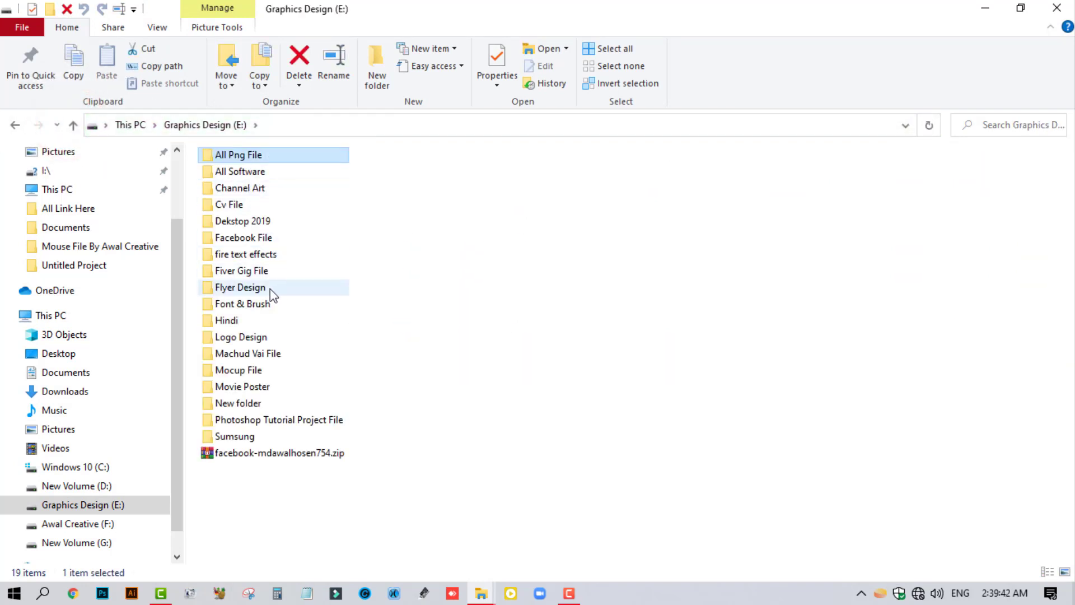
Open the 3d glass window logo mockup folder inside Mocup File and switch its layout to List
{"action": "double_click", "coordinate": [249, 370]}
{"action": "left_click", "coordinate": [238, 185]}
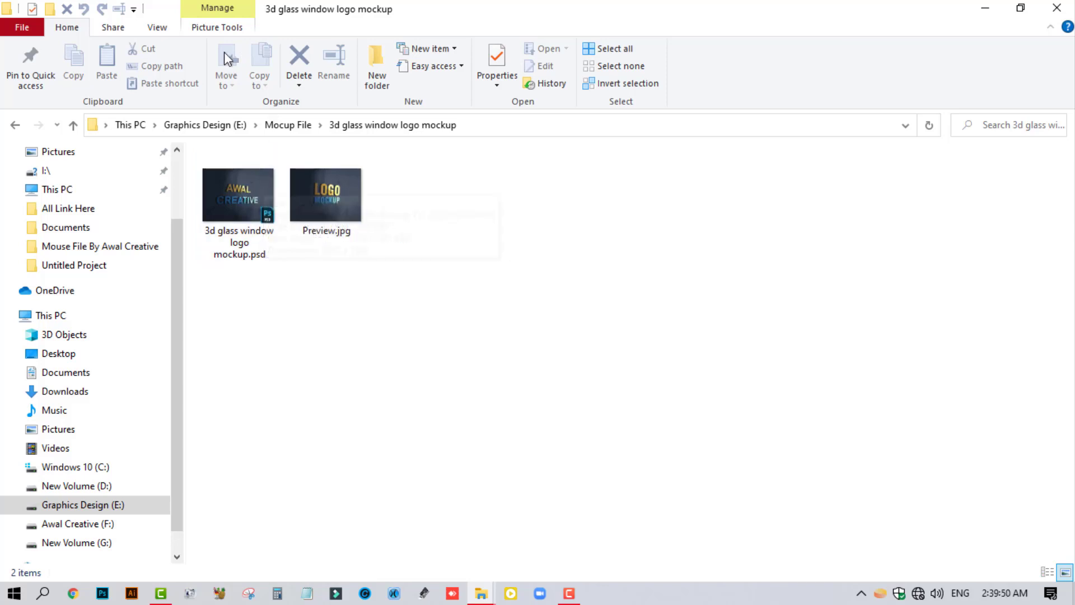
{"action": "left_click", "coordinate": [159, 25]}
{"action": "left_click", "coordinate": [247, 65]}
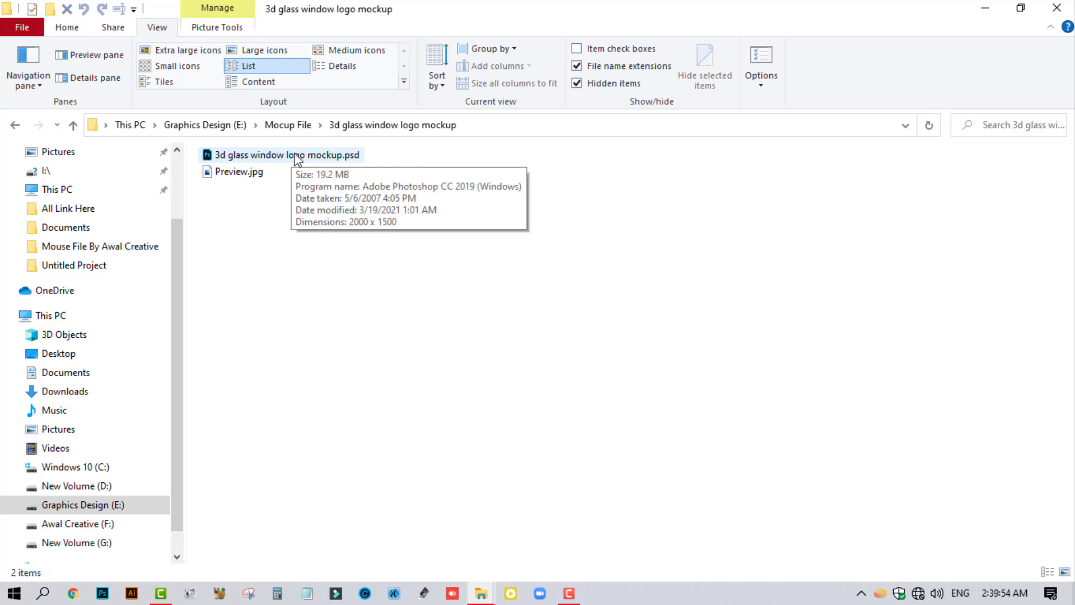
Turn on the preview pane in the 3d glass window logo mockup folder with no file selected
{"action": "left_click", "coordinate": [996, 286]}
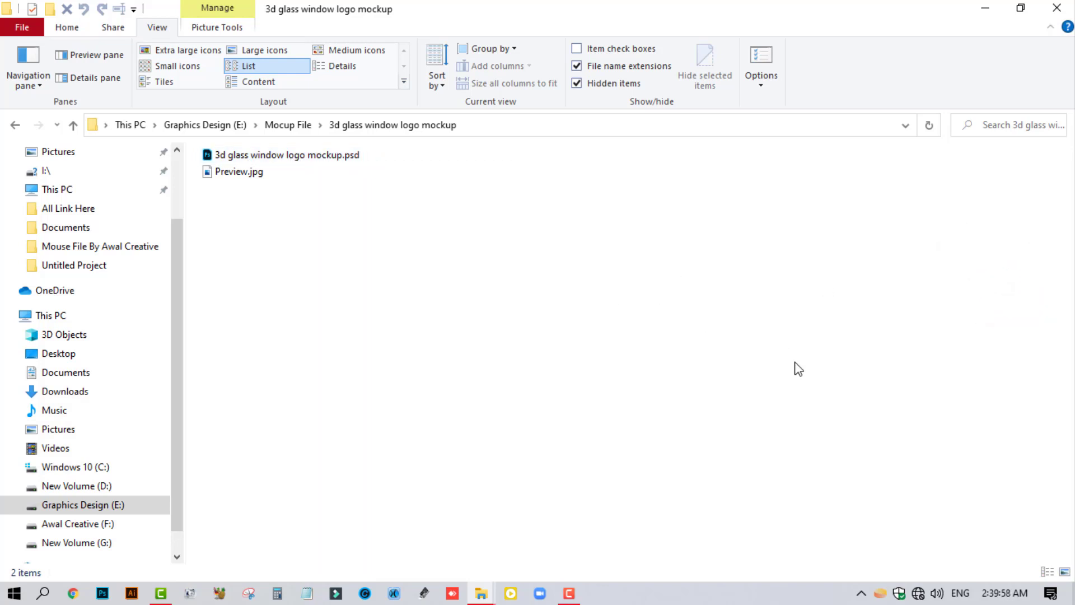
{"action": "key", "text": "alt+p"}
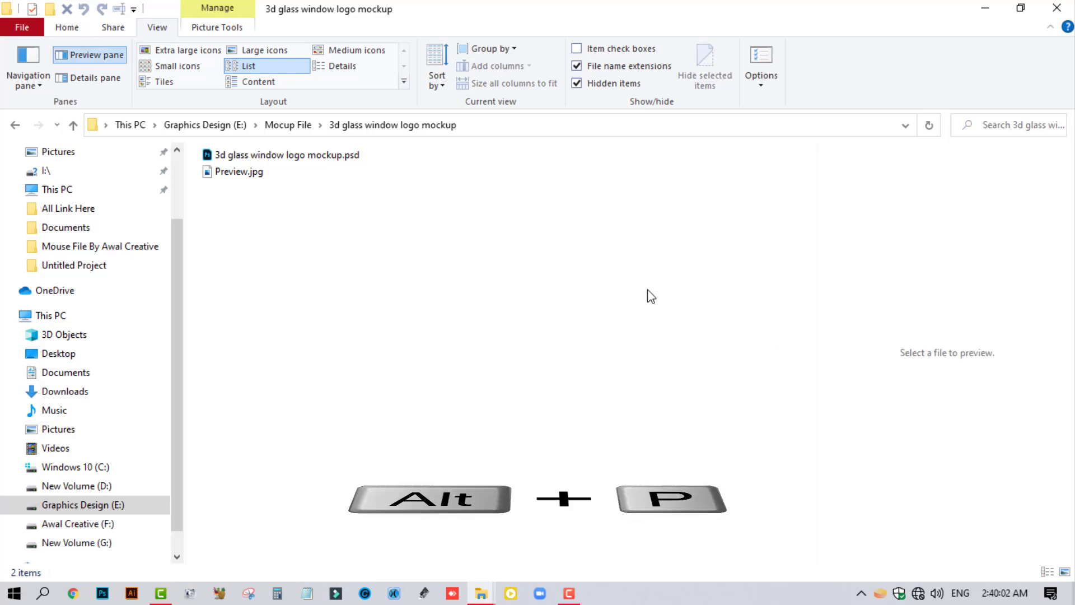
{"action": "mouse_move", "coordinate": [818, 136]}
{"action": "left_mouse_down"}
{"action": "mouse_move", "coordinate": [1057, 515]}
{"action": "mouse_move", "coordinate": [1074, 581]}
{"action": "left_mouse_up"}
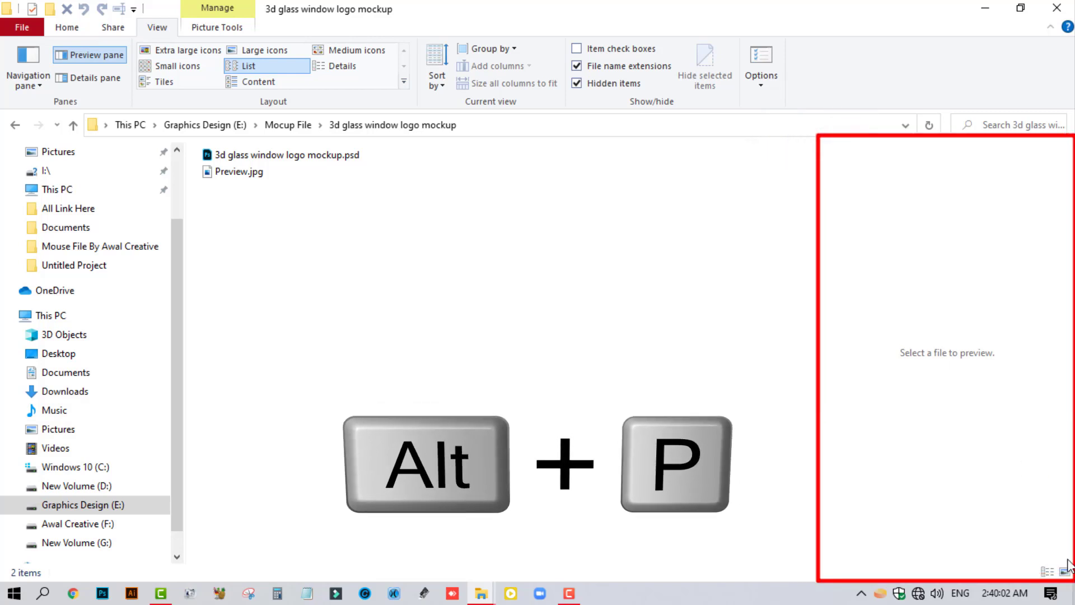
{"action": "left_click_drag", "start_coordinate": [885, 332], "coordinate": [1011, 373]}
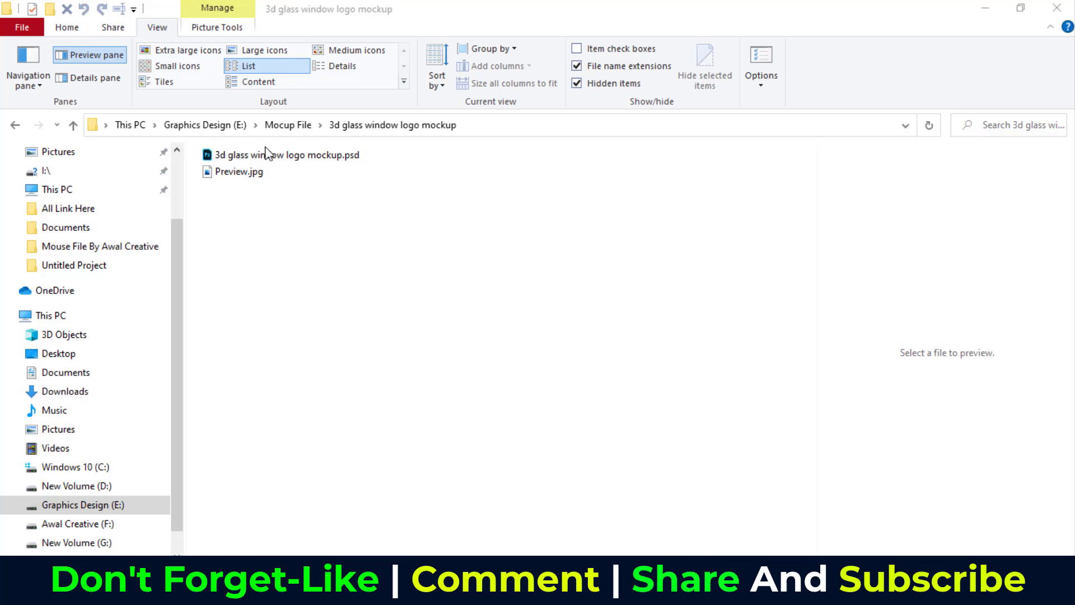
Preview the Photoshop file 3d glass window logo mockup.psd and close the folder window
{"action": "left_click", "coordinate": [290, 160]}
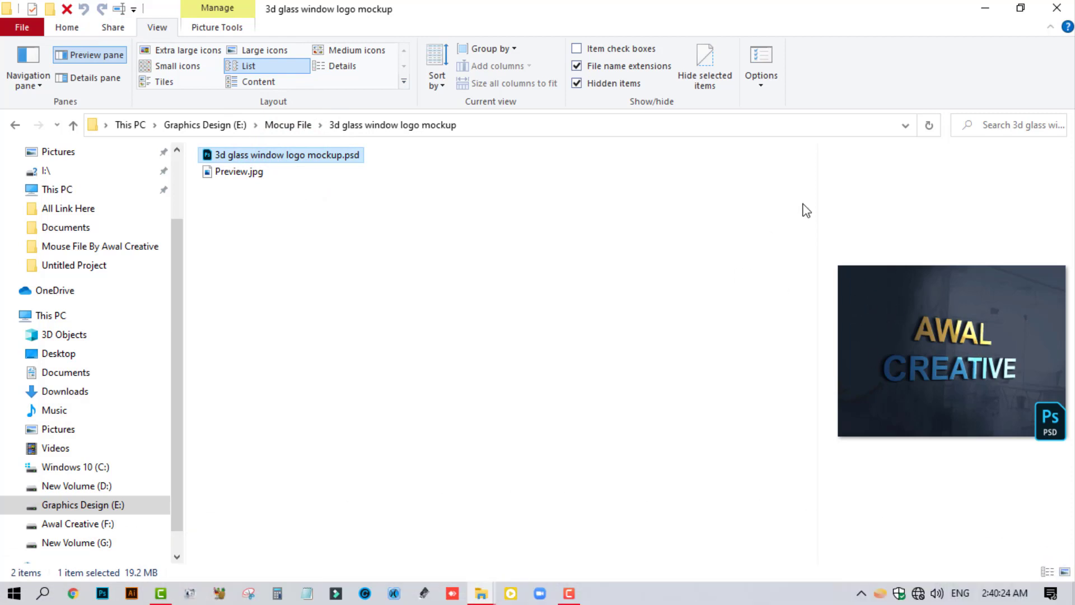
{"action": "left_click", "coordinate": [1057, 8]}
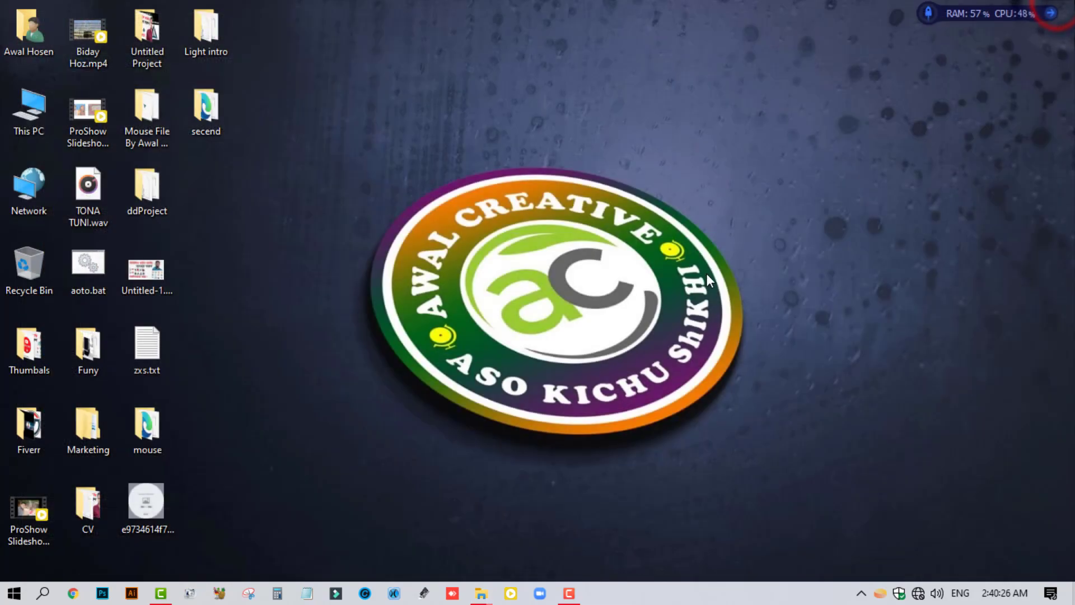